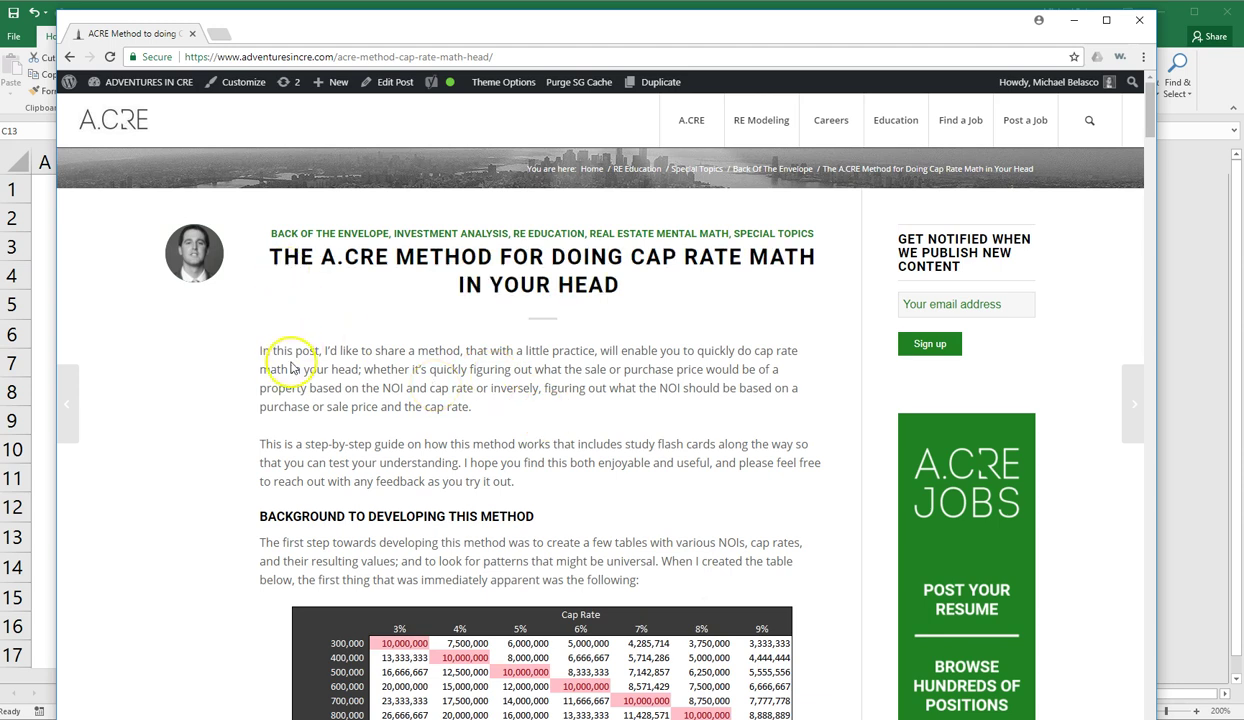
Step: Reveal the answers on the article's first two CRVM flashcards, then scroll to the fraction-to-decimal table
scroll(302, 387, down, 2)
scroll(307, 393, down, 4)
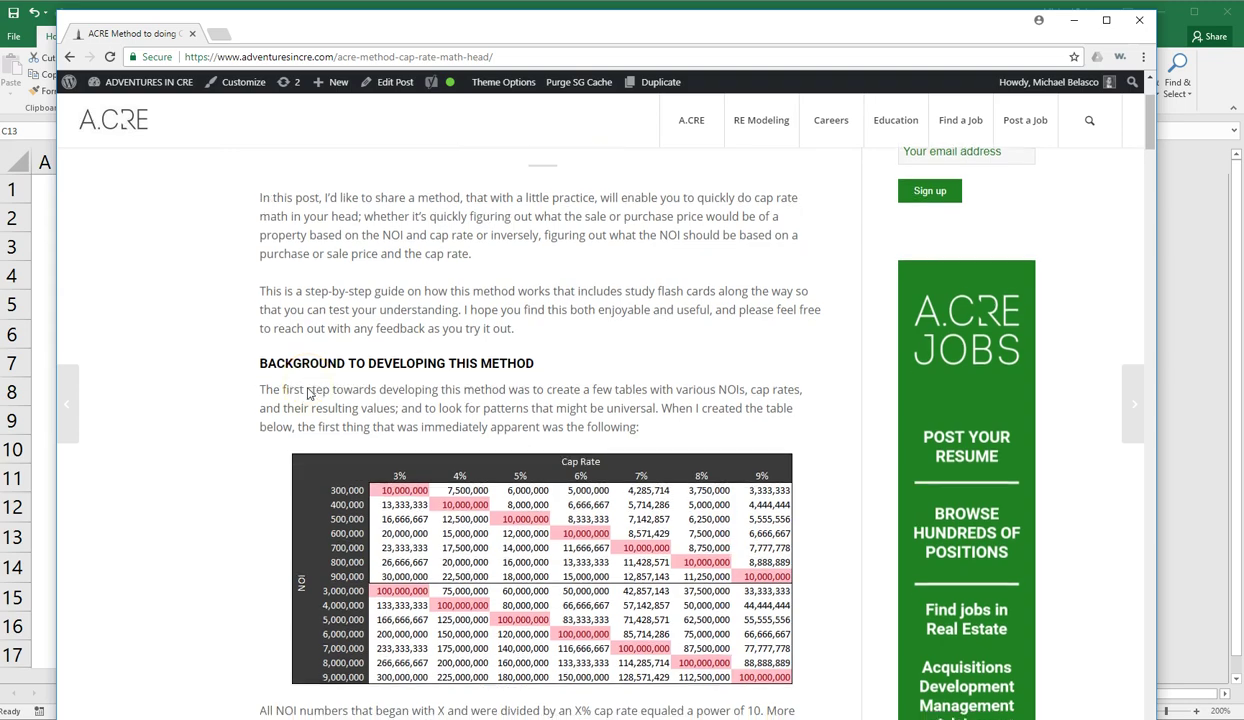
scroll(207, 413, down, 2)
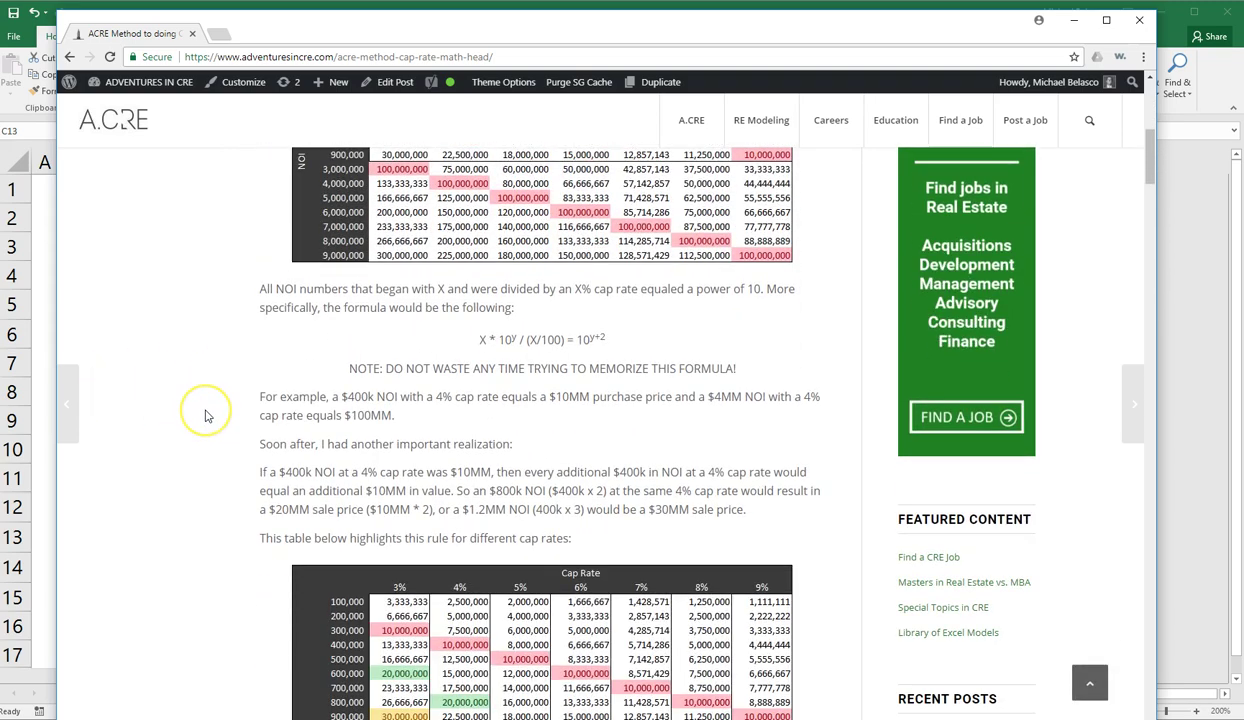
scroll(206, 415, down, 3)
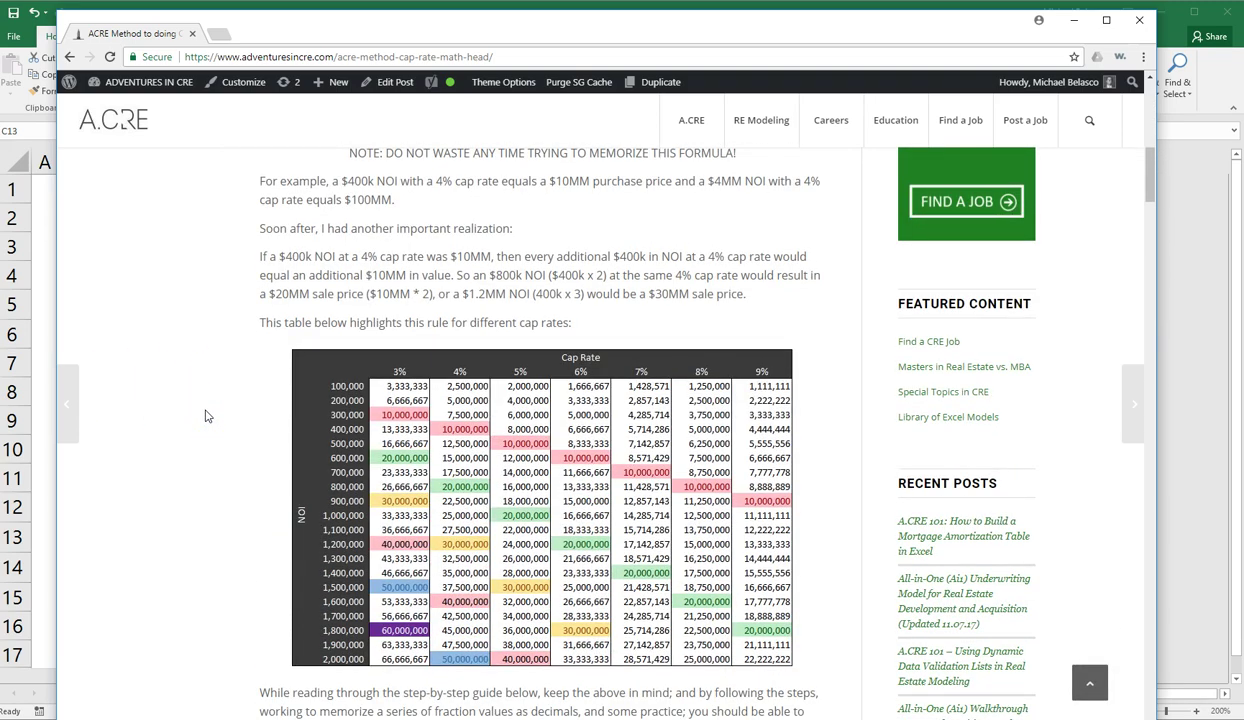
scroll(206, 415, down, 6)
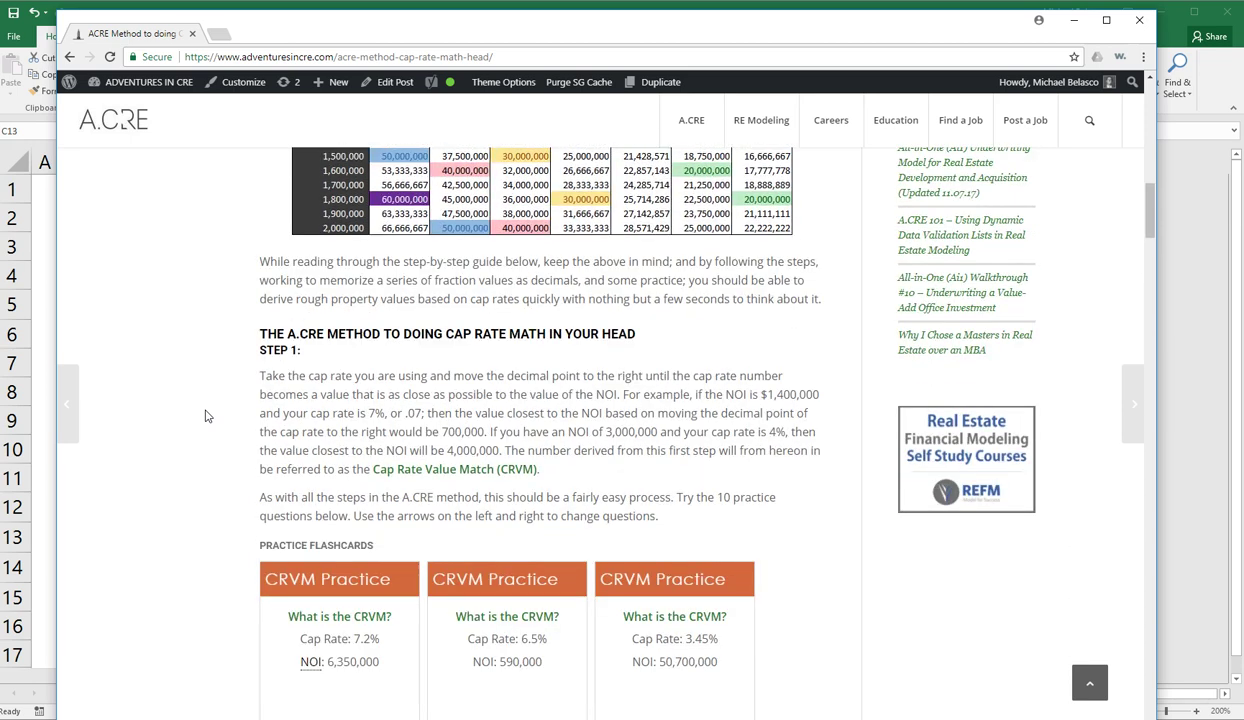
scroll(207, 416, down, 1)
scroll(206, 415, down, 2)
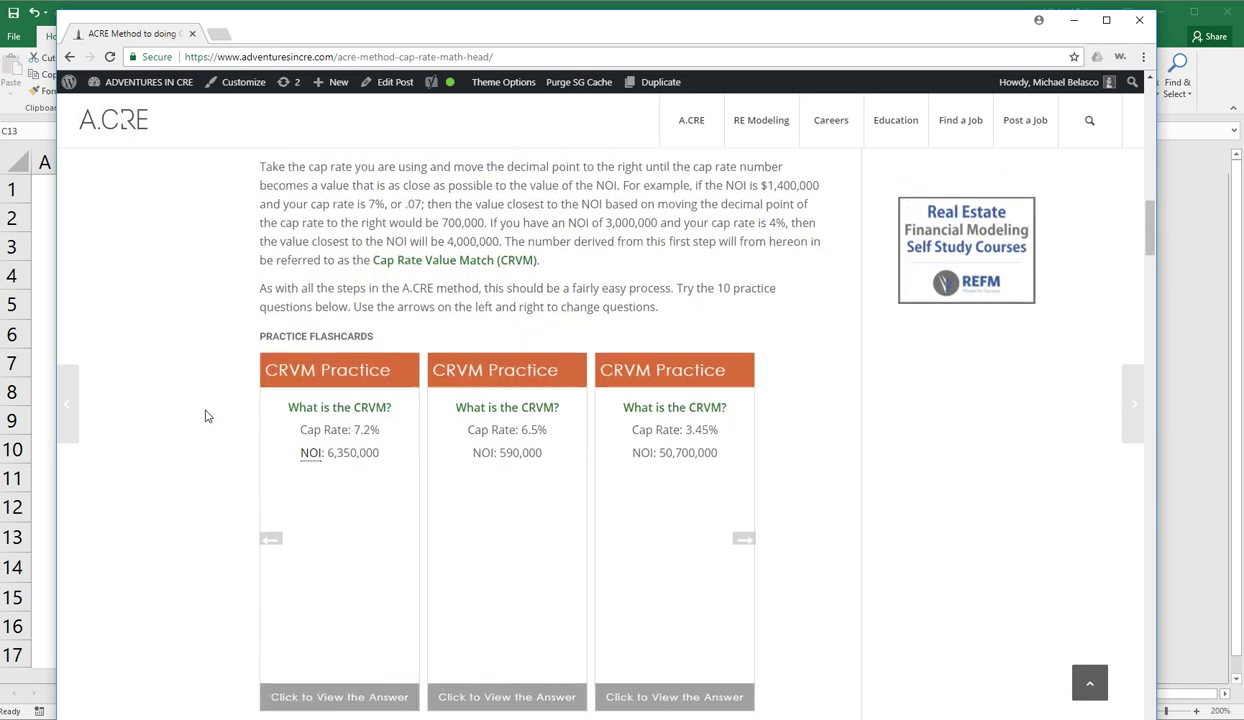
scroll(206, 415, up, 2)
scroll(206, 415, down, 3)
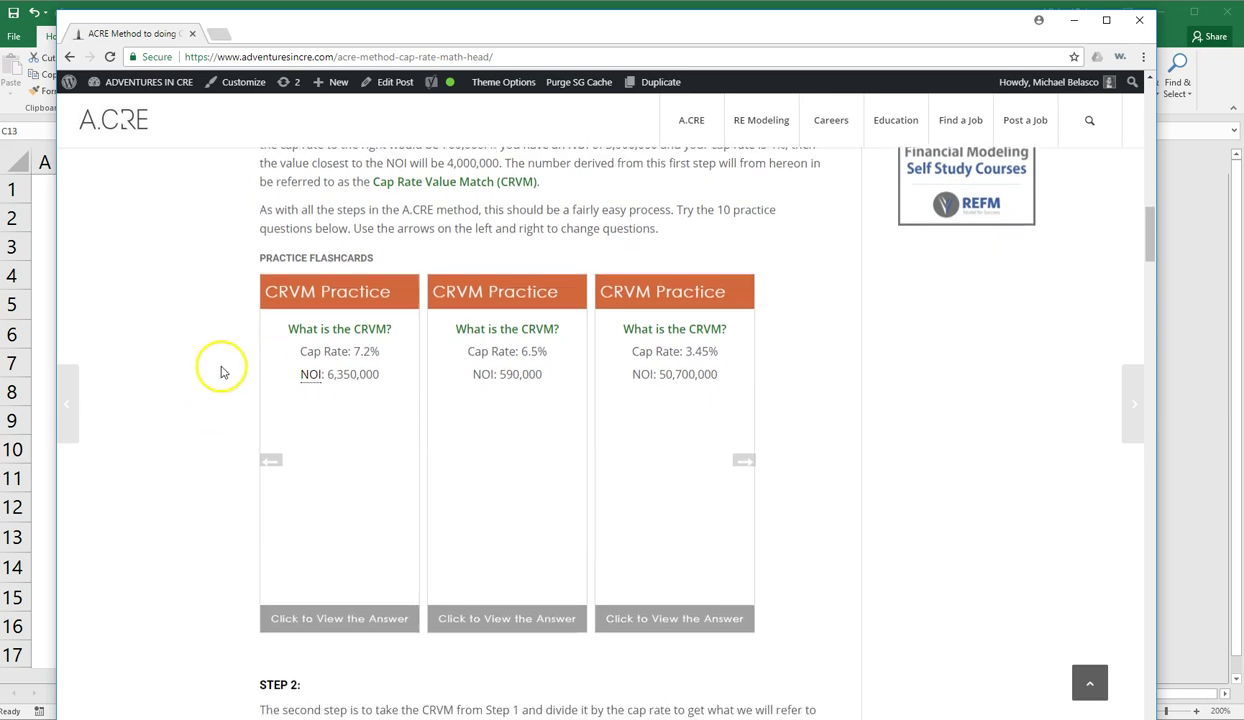
click(310, 618)
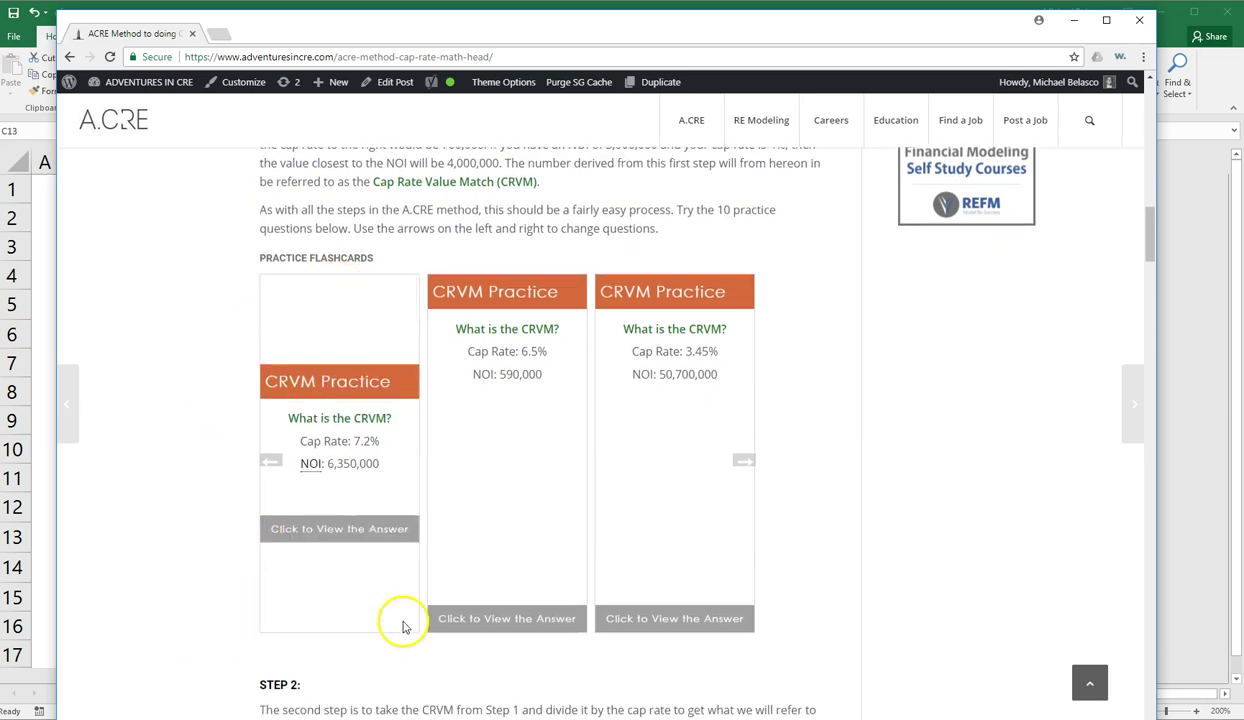
click(497, 618)
scroll(204, 574, down, 10)
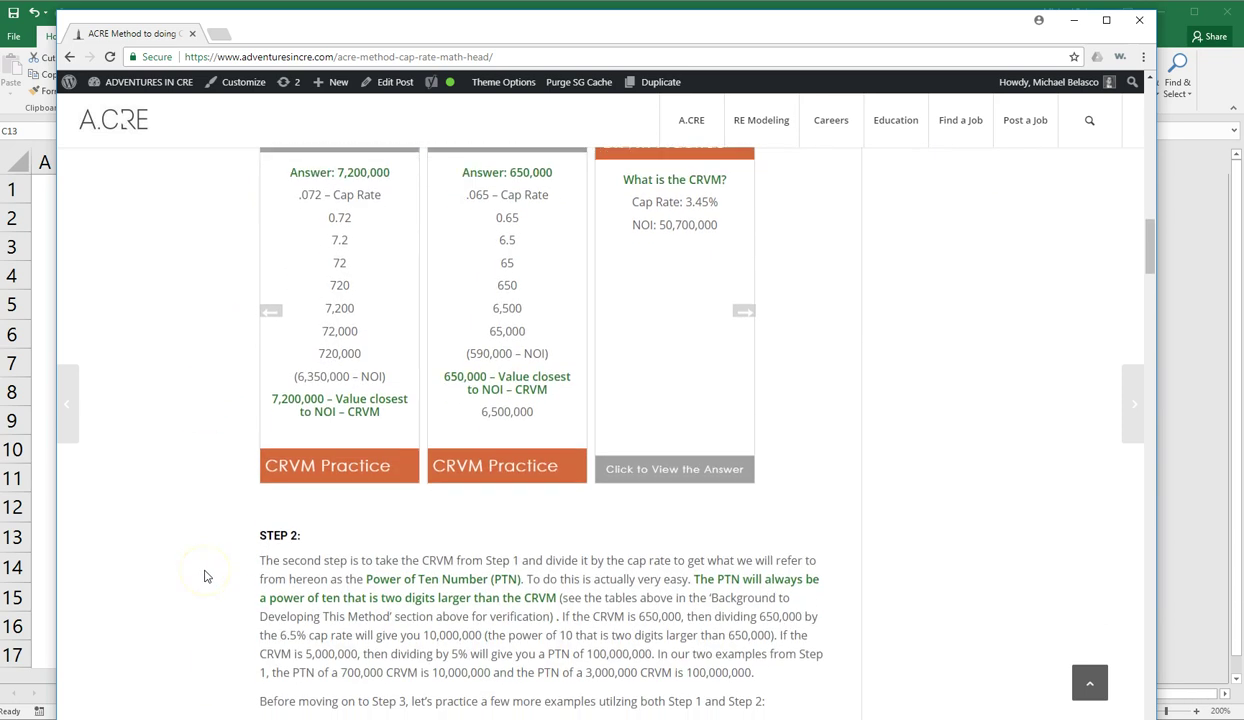
scroll(204, 576, down, 14)
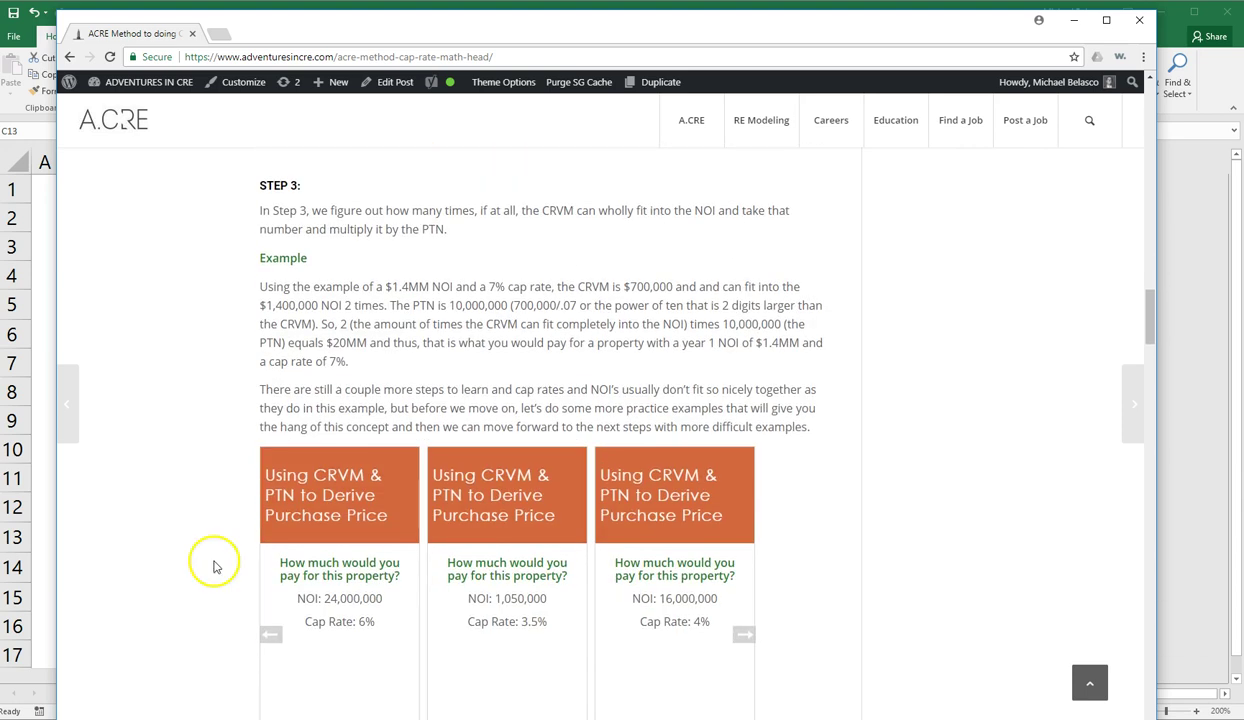
Step: Switch to Excel and review the Explanation sheet's steps for 71,500,000 NOI at a 4.60% cap rate
click(1073, 20)
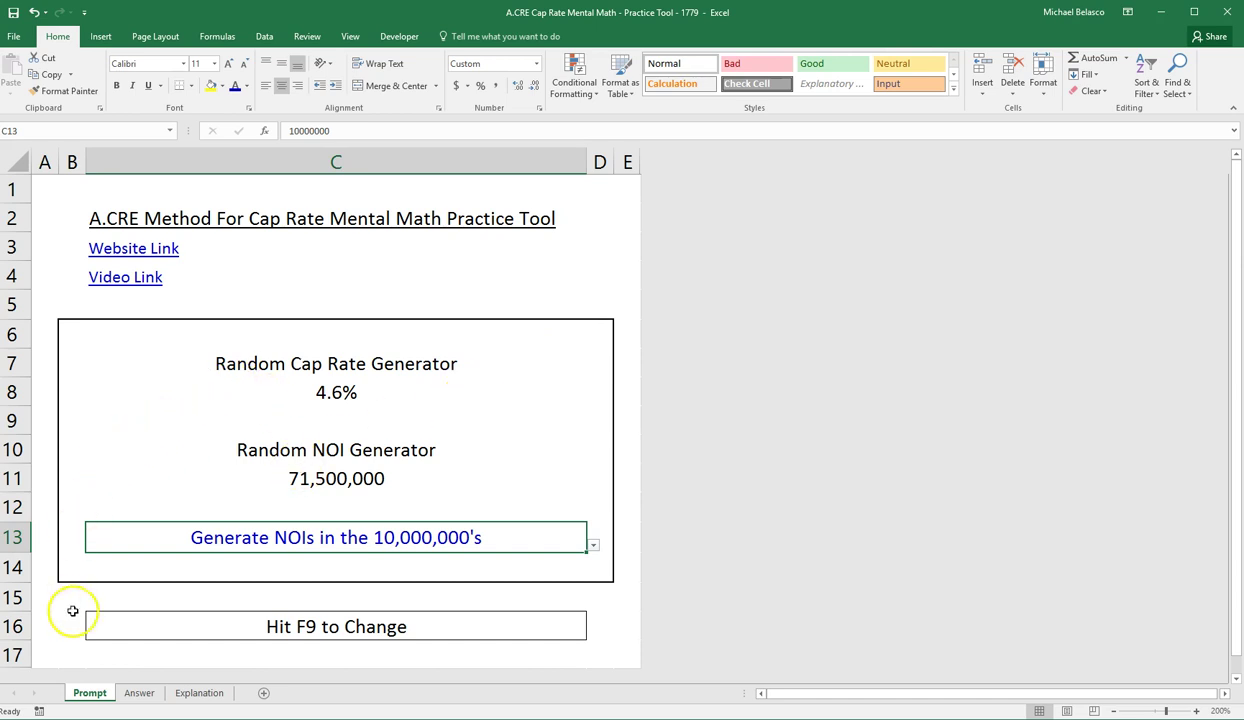
click(138, 693)
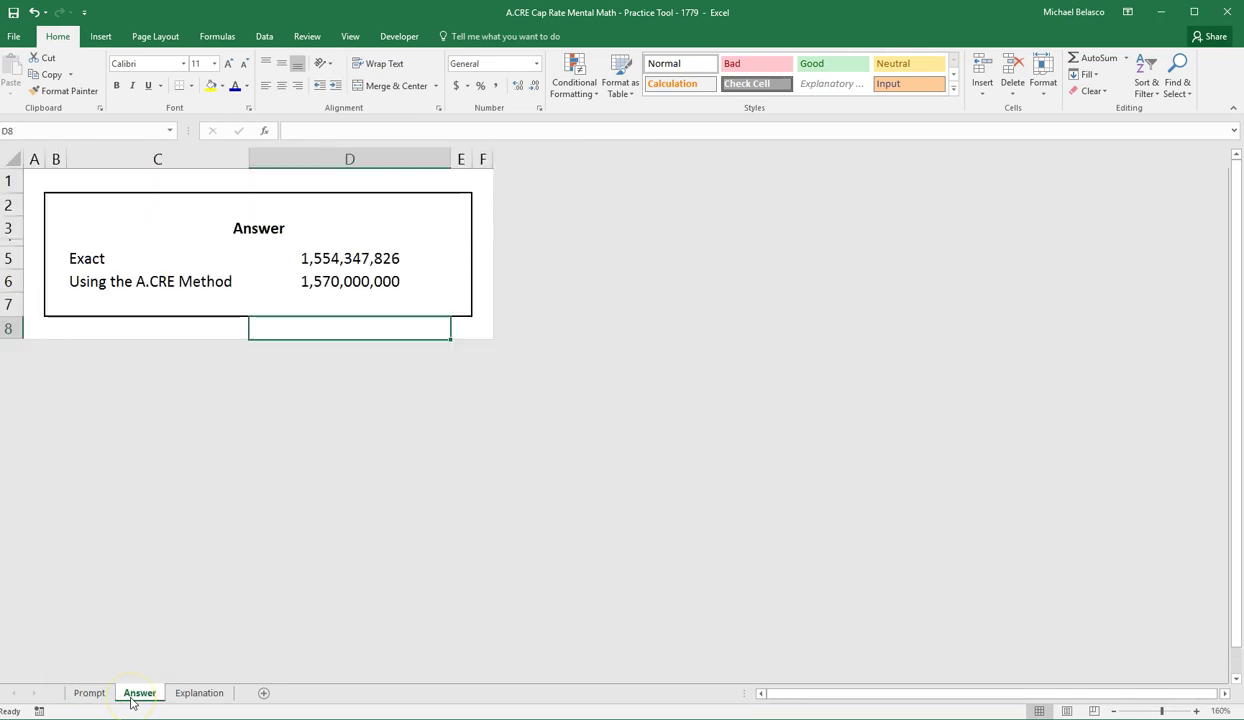
click(191, 695)
scroll(212, 367, down, 7)
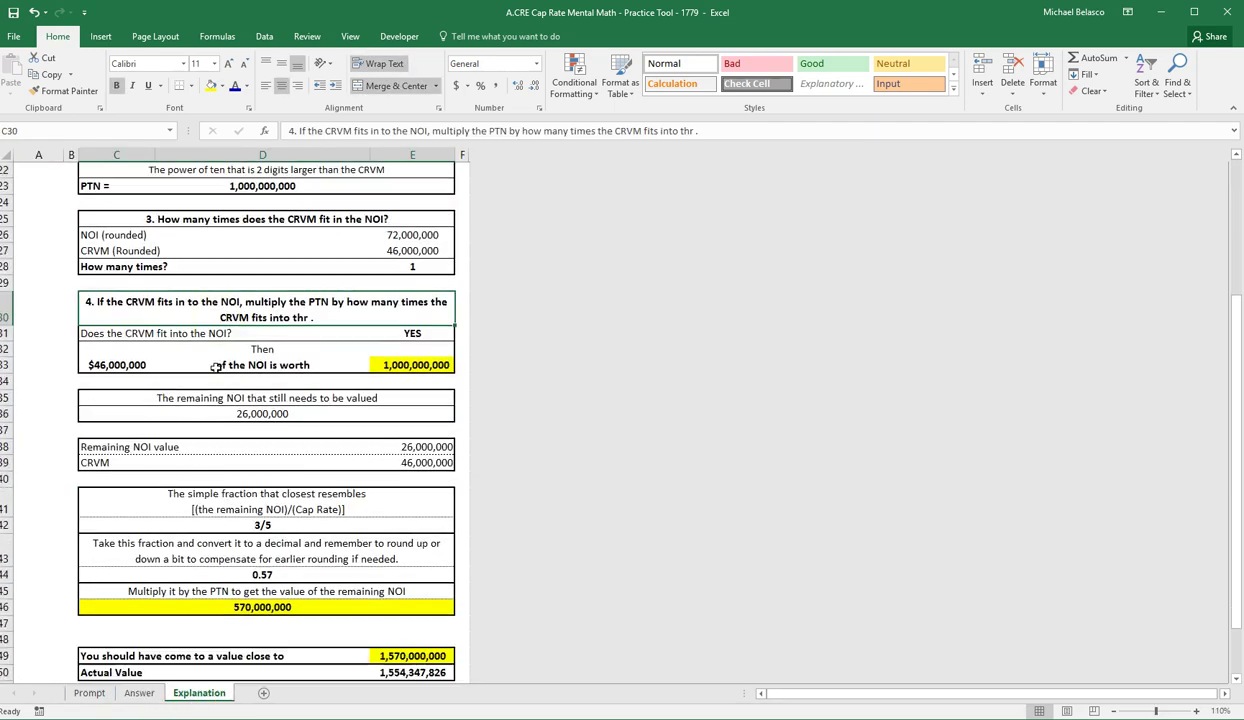
scroll(214, 366, down, 2)
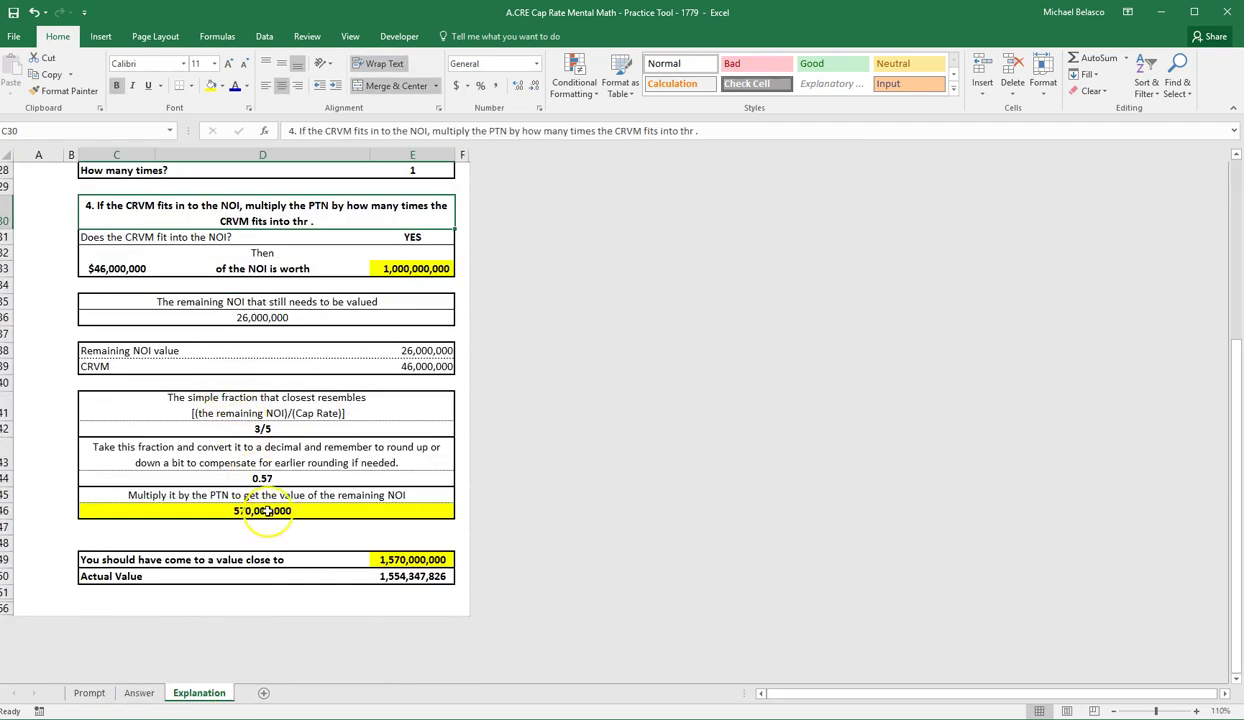
scroll(267, 470, up, 2)
scroll(267, 510, up, 7)
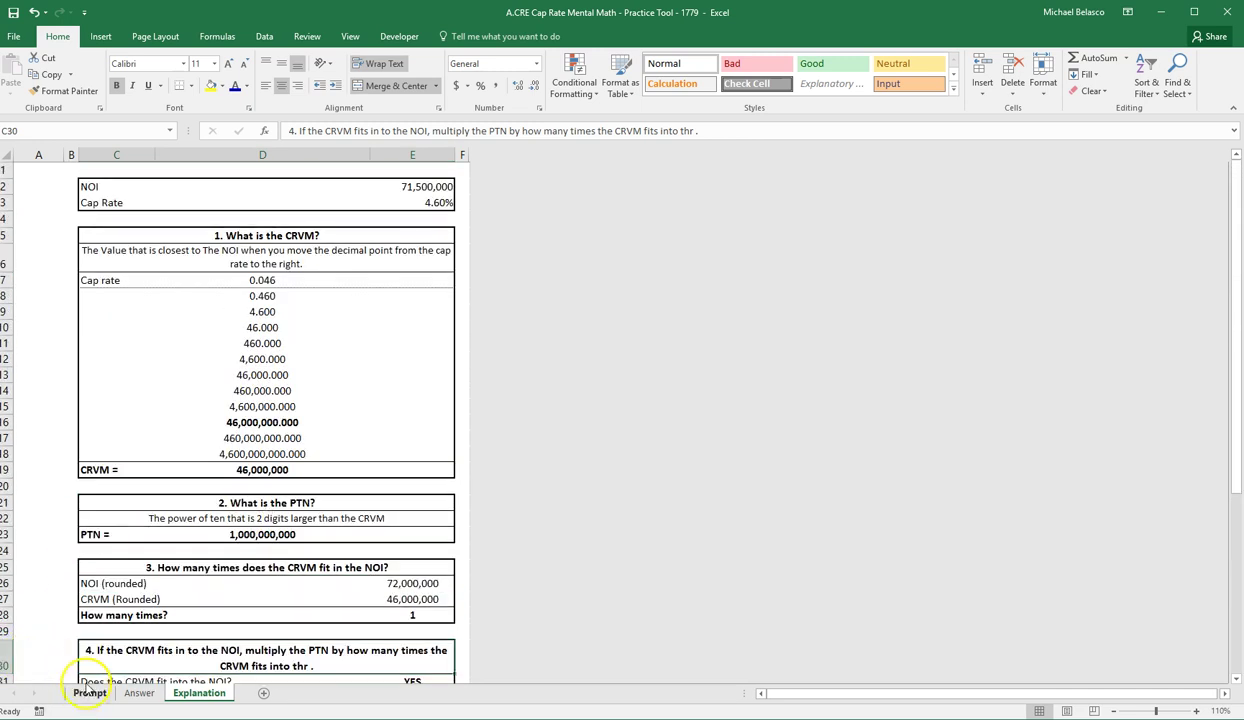
Step: On the Prompt sheet, check the RANDBETWEEN formulas in C8 and C11, then recalculate to 6.0% and 77,600,000
click(88, 692)
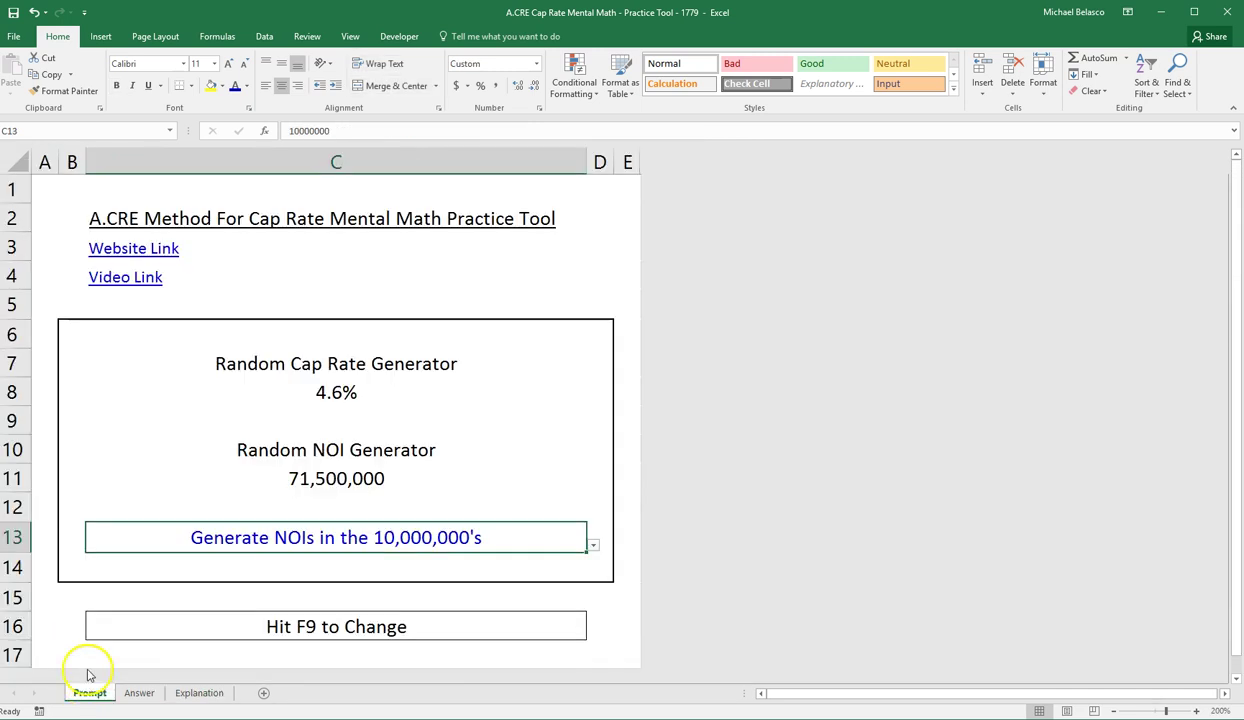
click(294, 392)
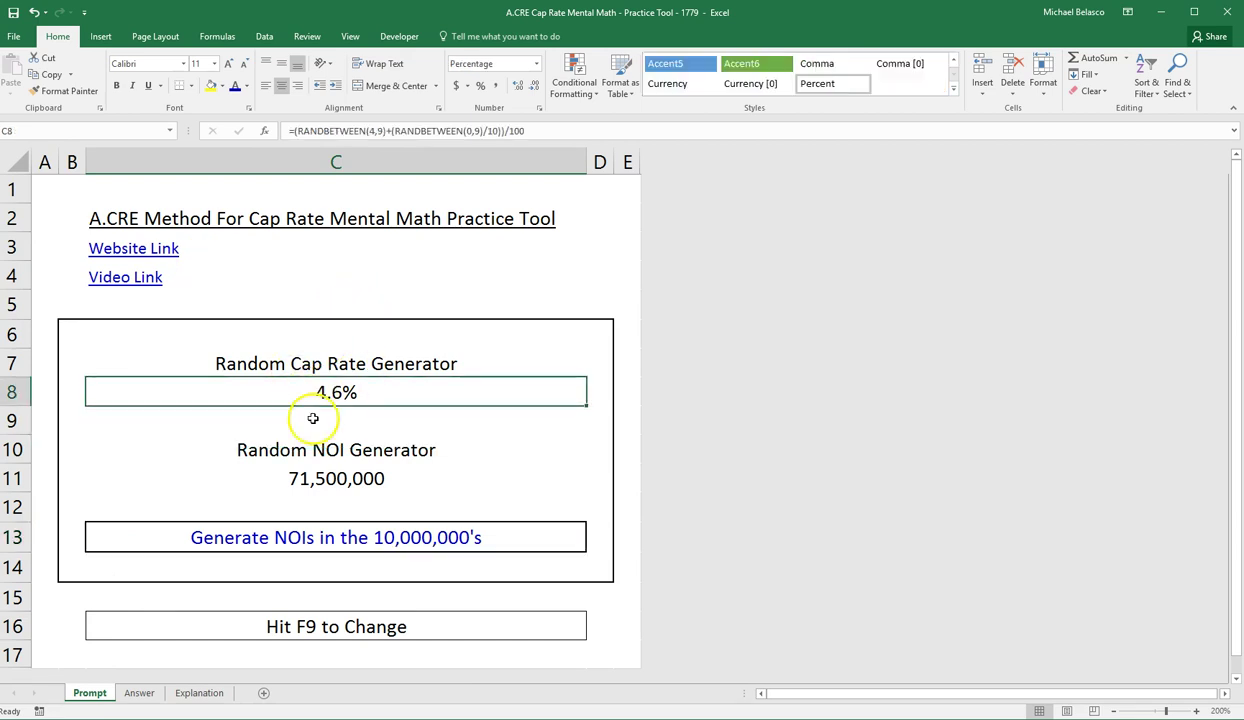
click(281, 477)
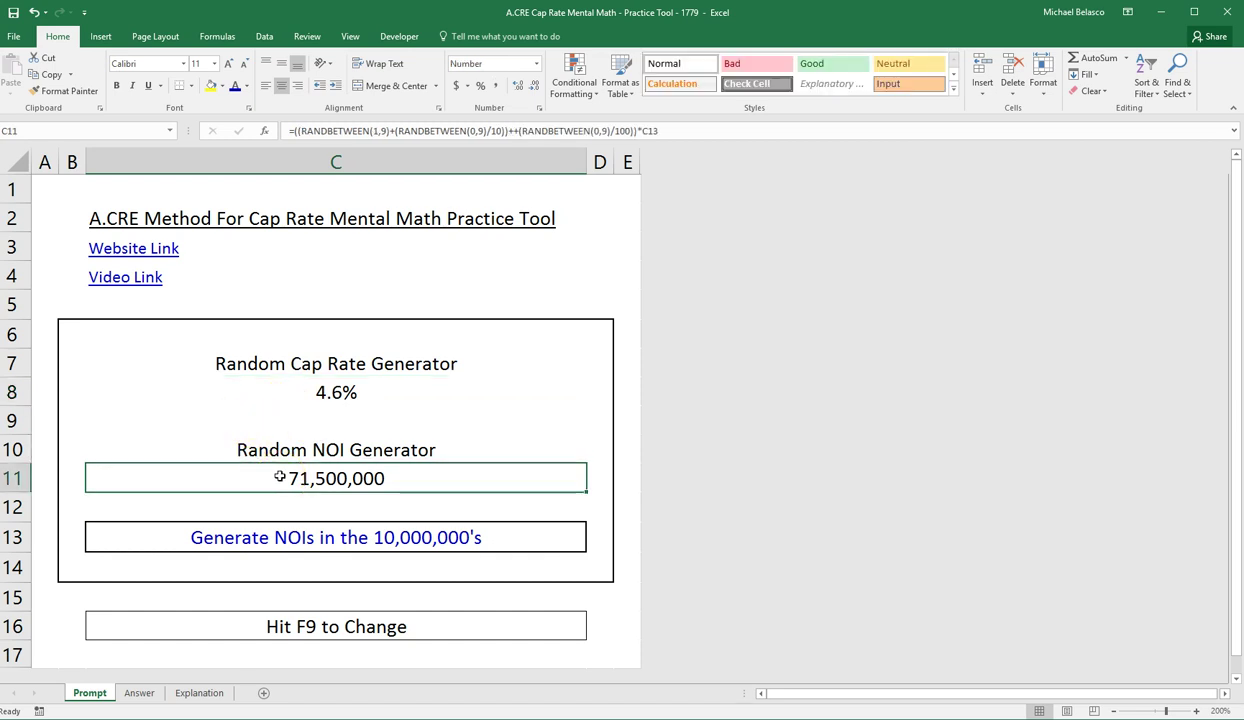
key(F9)
key(F9)
key(F9)
key(F9)
key(F9)
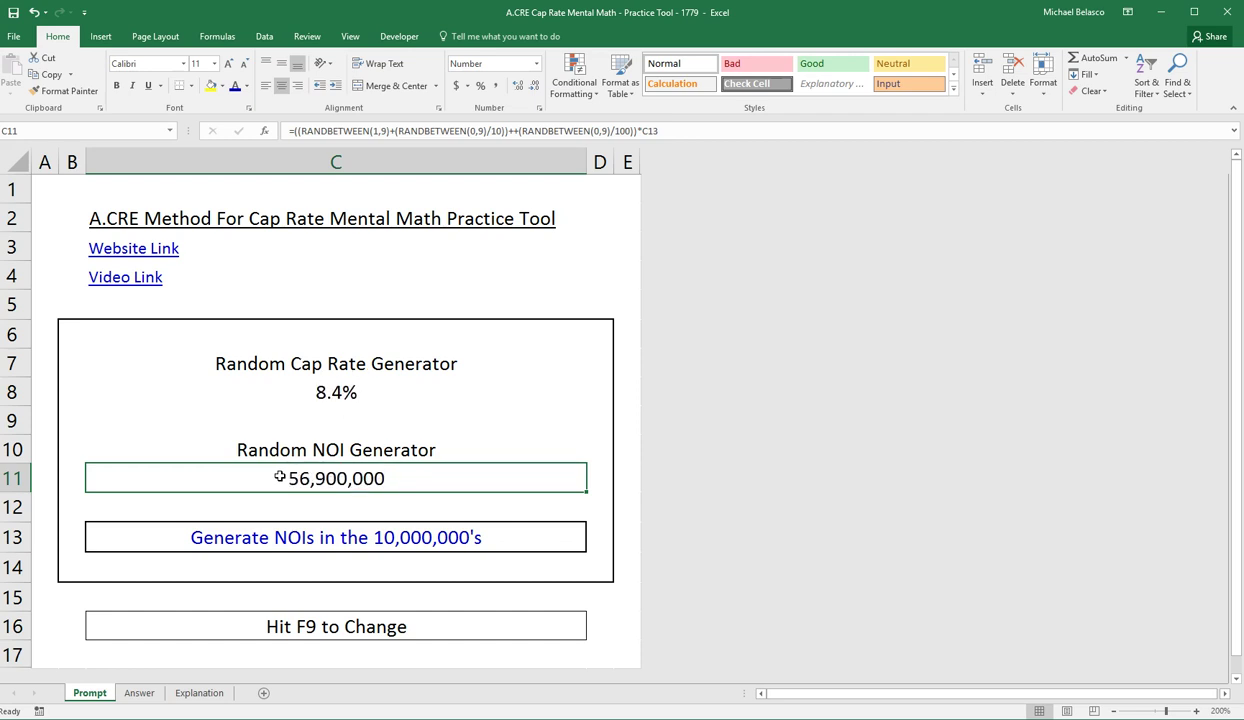
key(F9)
key(F9)
key(F9)
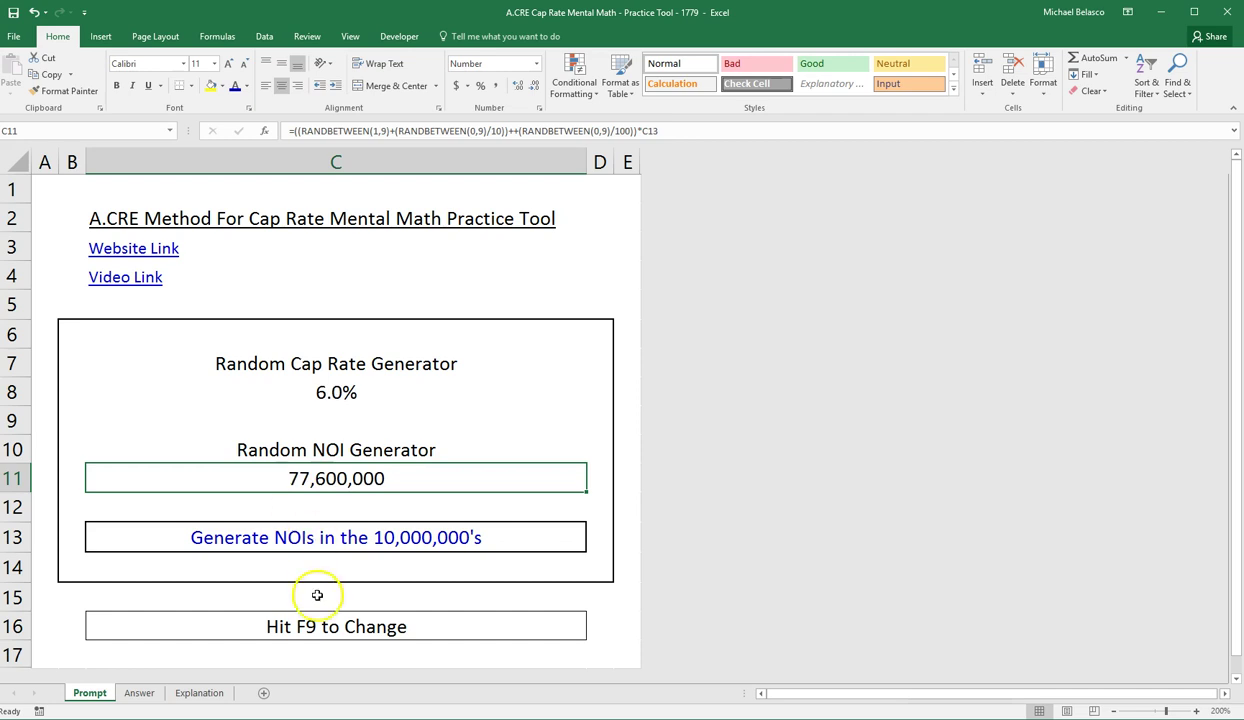
click(310, 539)
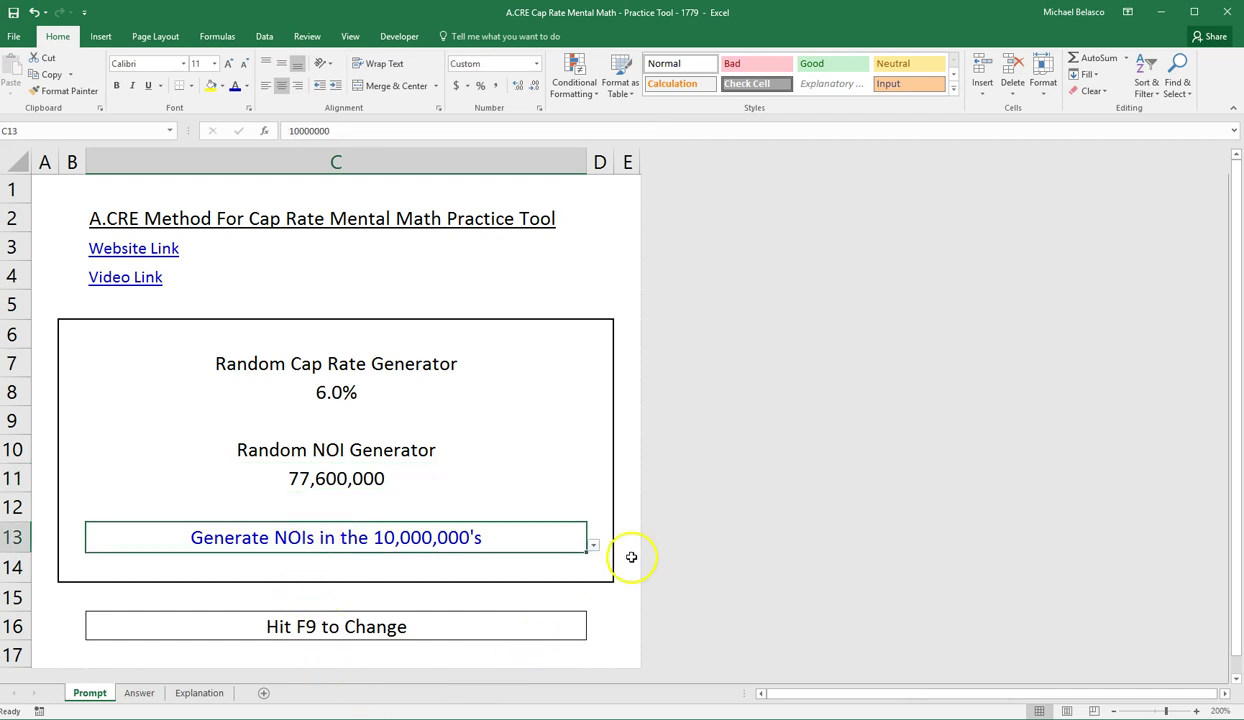
Step: Preview C13's NOI range options, then recalculate to a 6.6% cap rate and 85,000,000 NOI
click(593, 545)
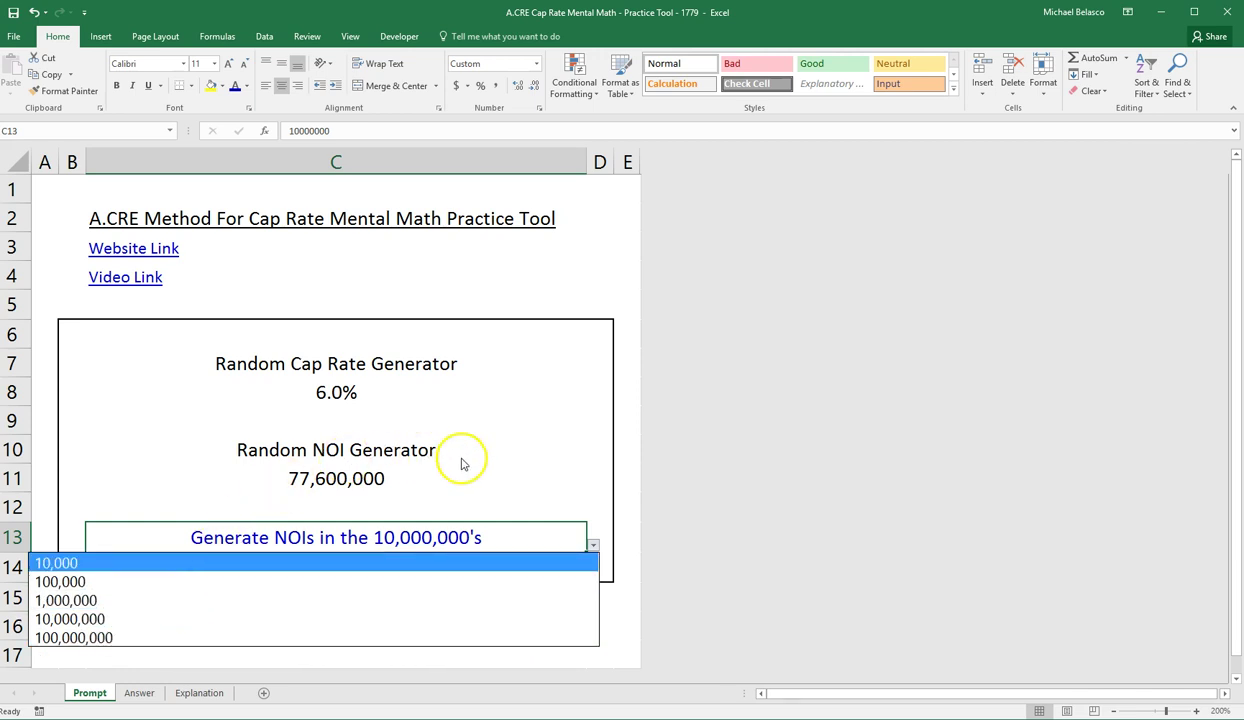
key(Escape)
click(416, 480)
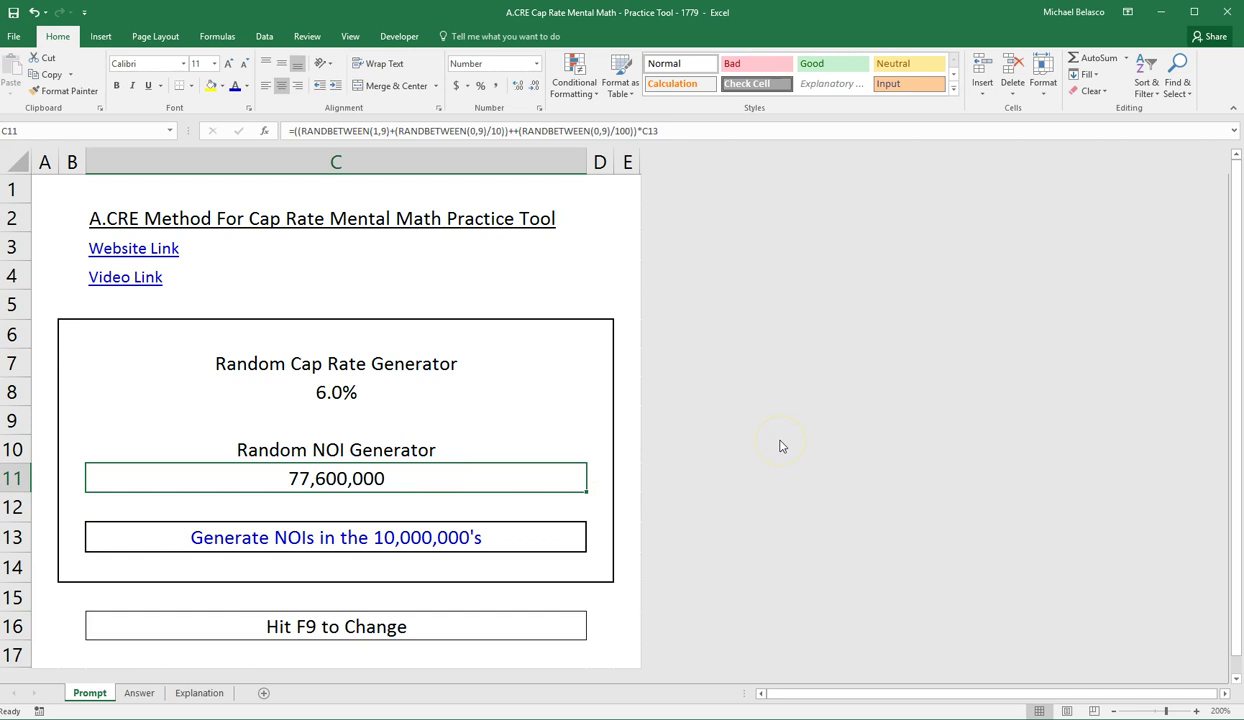
key(F9)
key(F9)
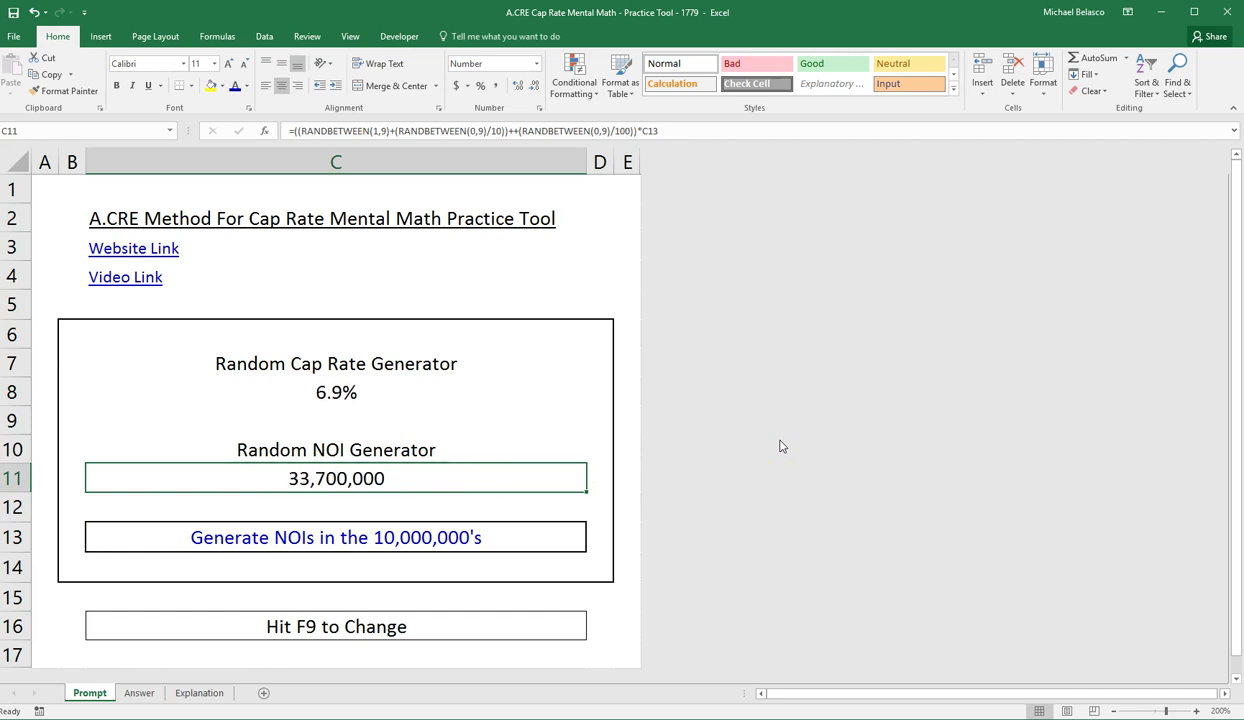
key(F9)
key(F9)
key(F9)
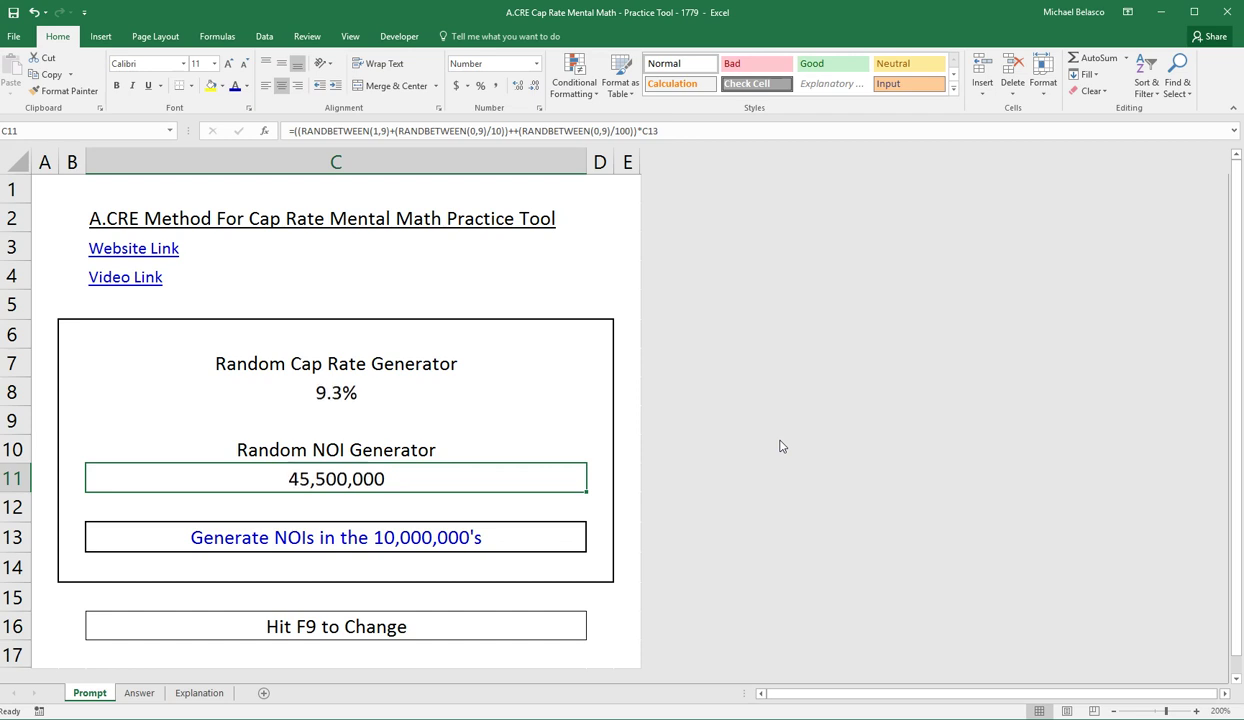
key(F9)
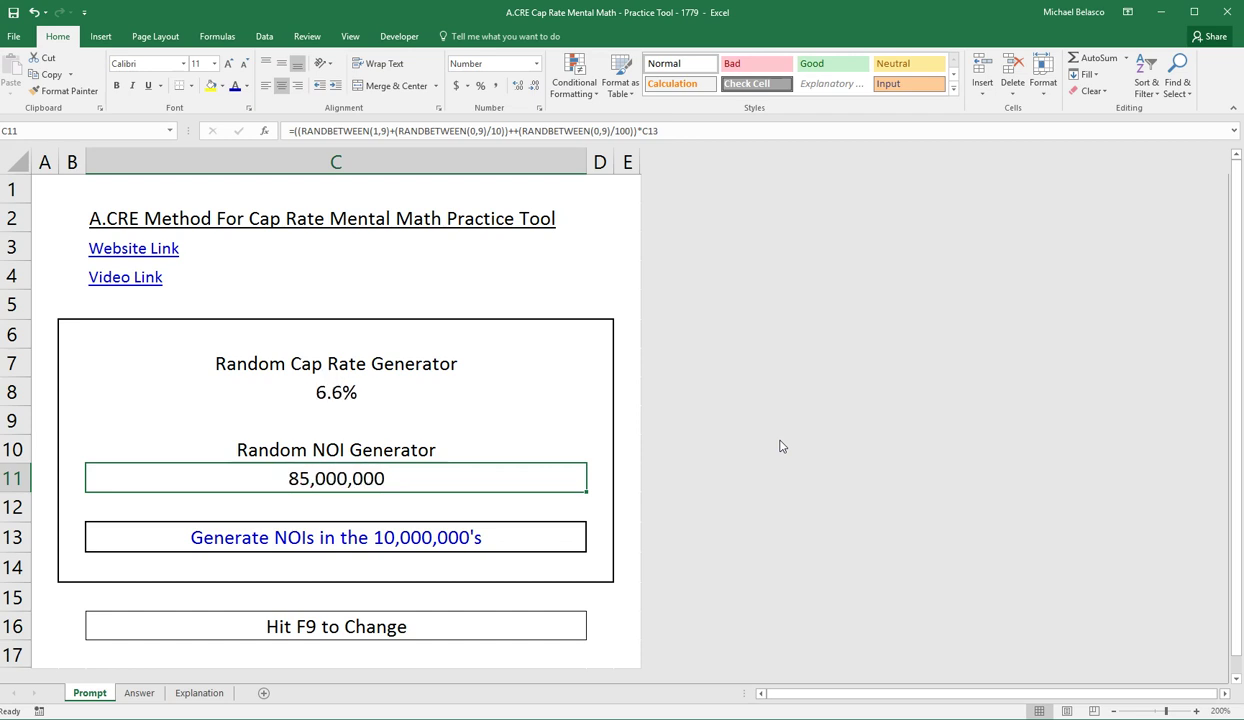
click(361, 536)
click(592, 544)
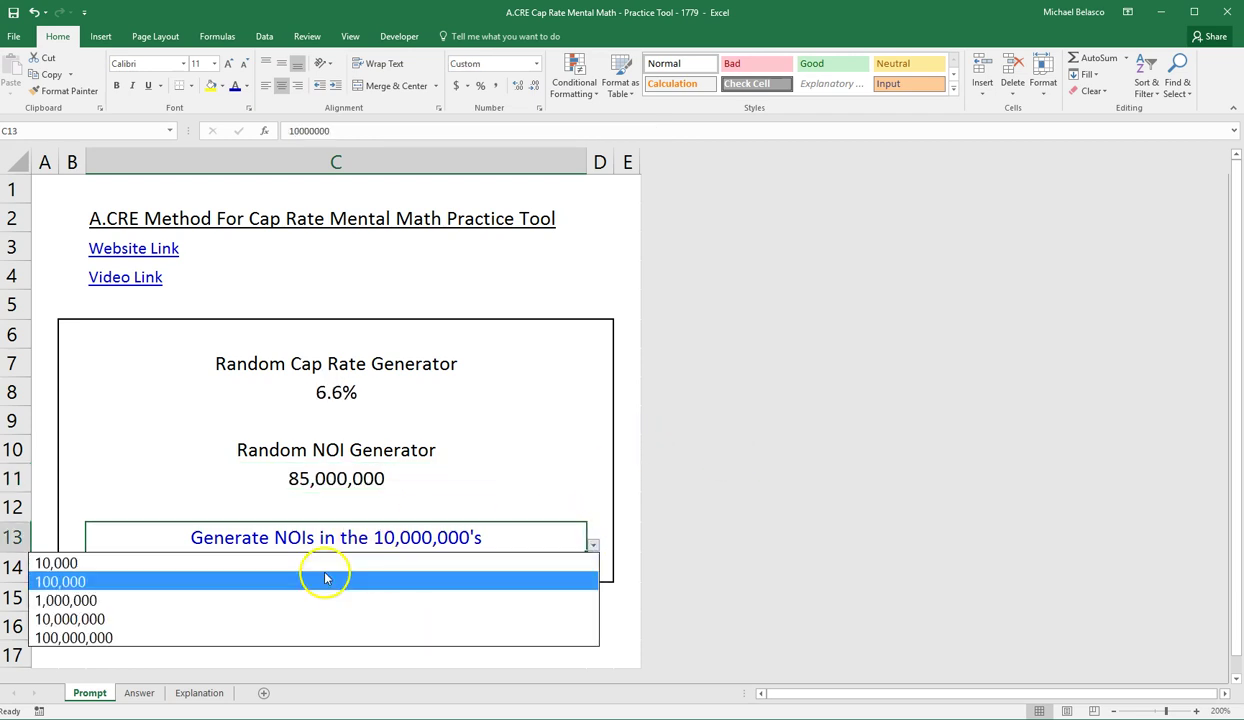
Step: Set the C13 NOI range to 10,000 and recalculate to a 6.8% cap rate and 25,000 NOI
click(328, 563)
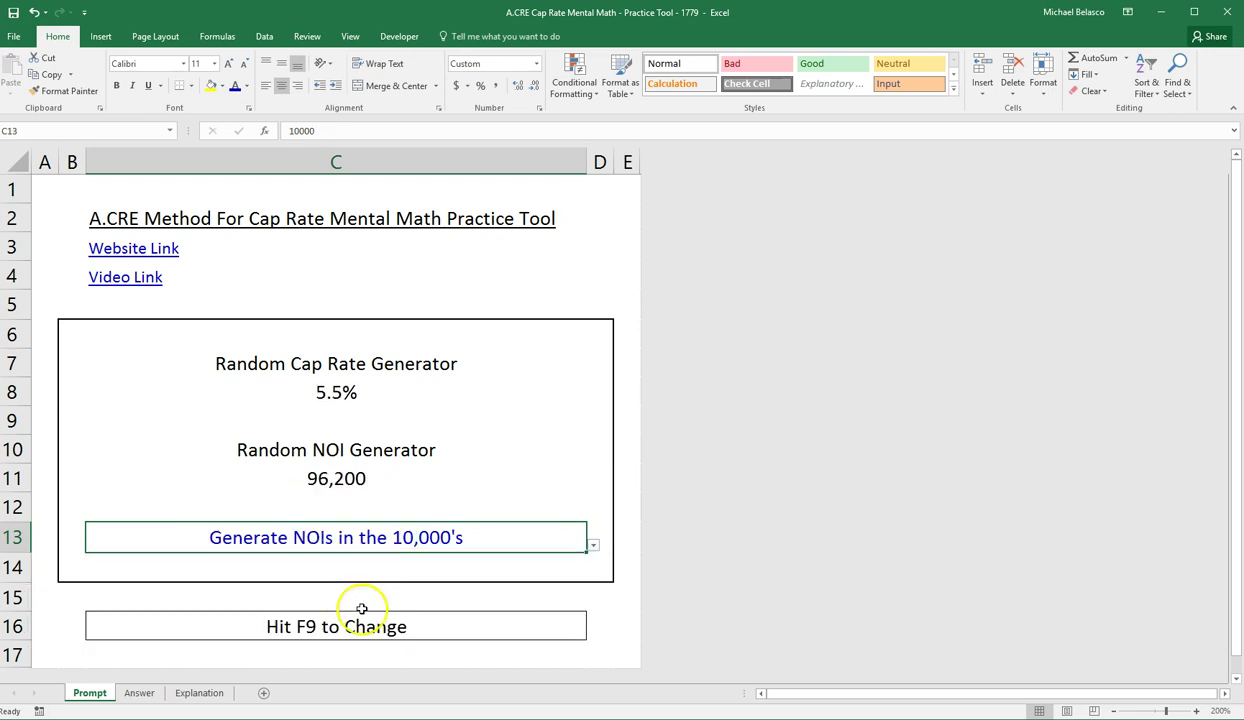
click(491, 473)
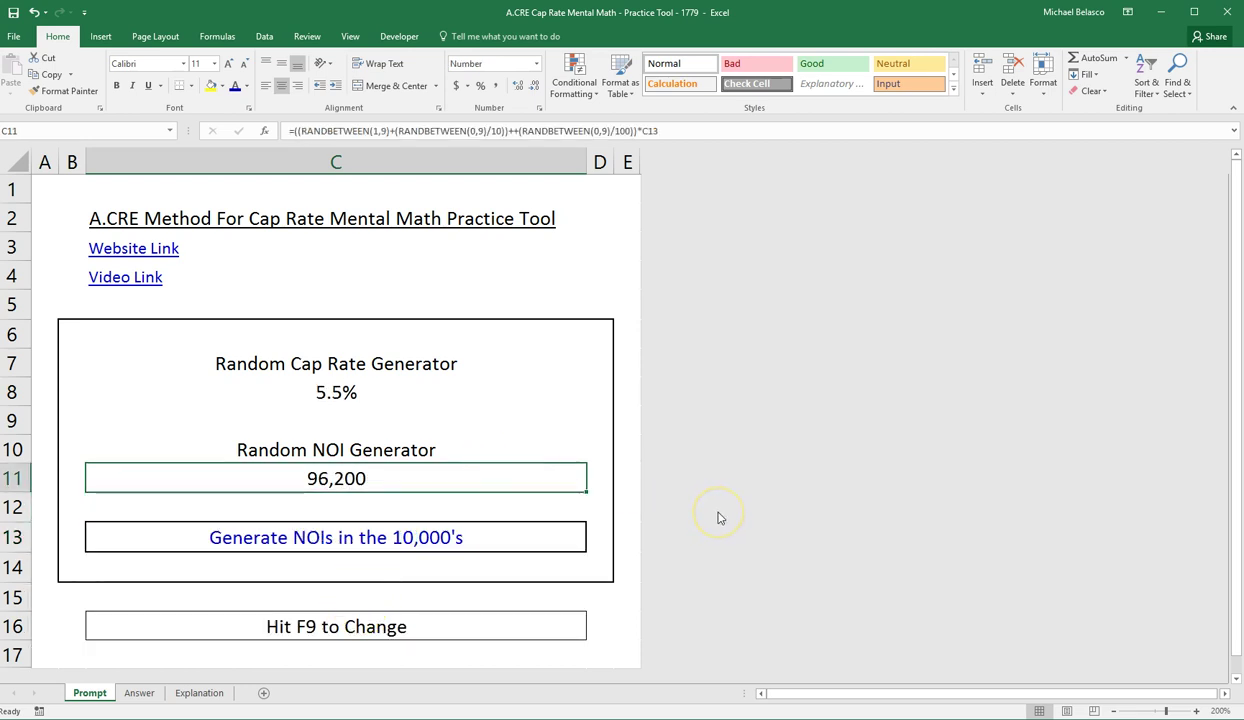
key(F9)
key(F9)
key(F9)
key(F9)
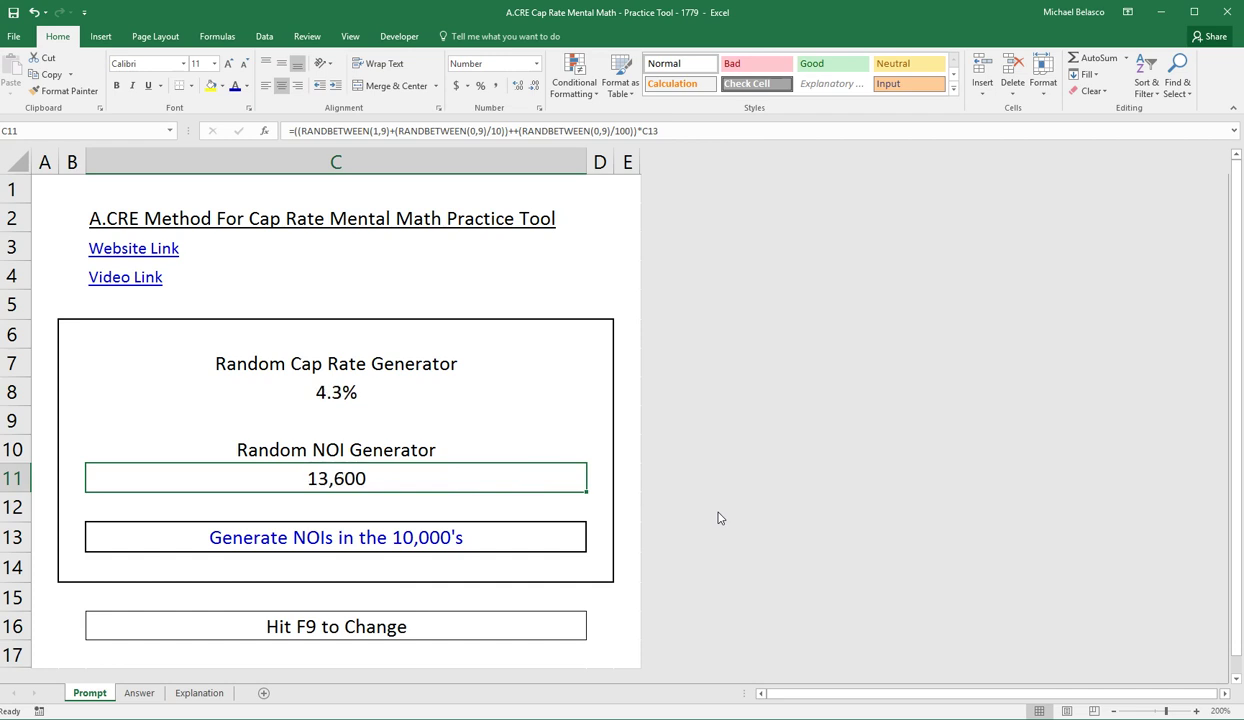
key(F9)
key(F9)
key(F9)
key(F9)
key(F9)
key(F9)
key(F9)
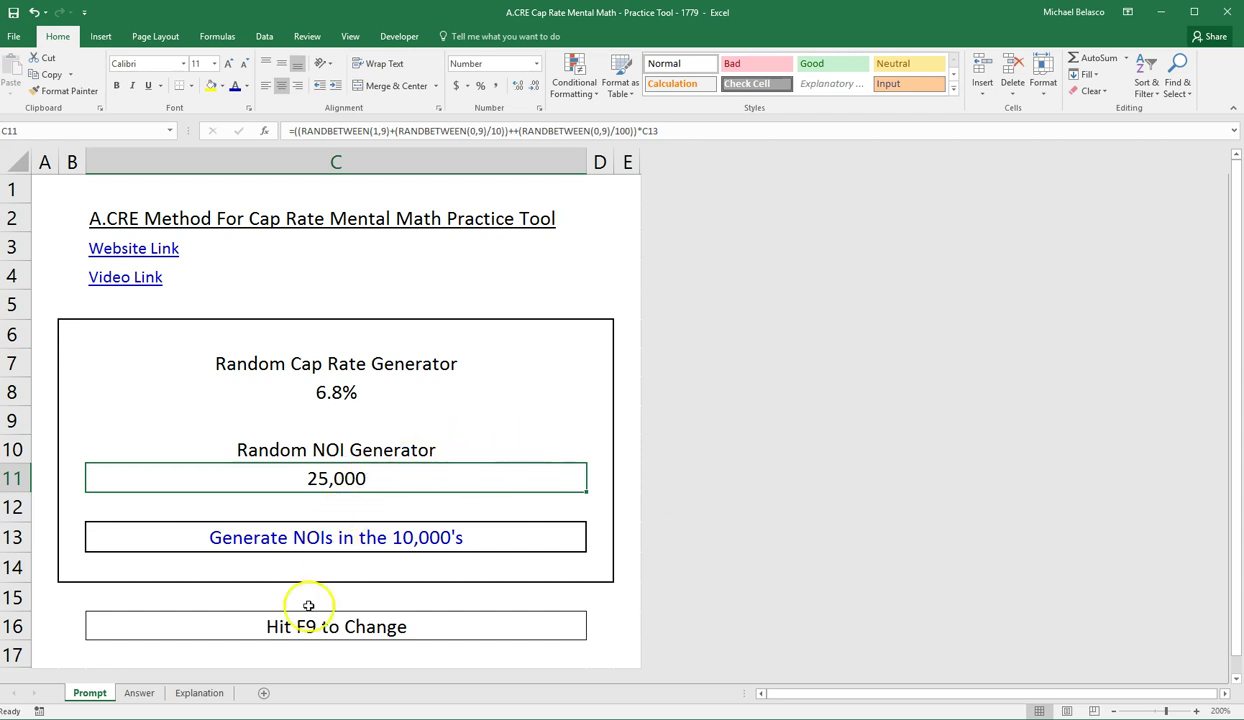
Step: On the Answer sheet, inspect the formulas for the Exact 367,647 and A.CRE Method 360,000 values
click(134, 693)
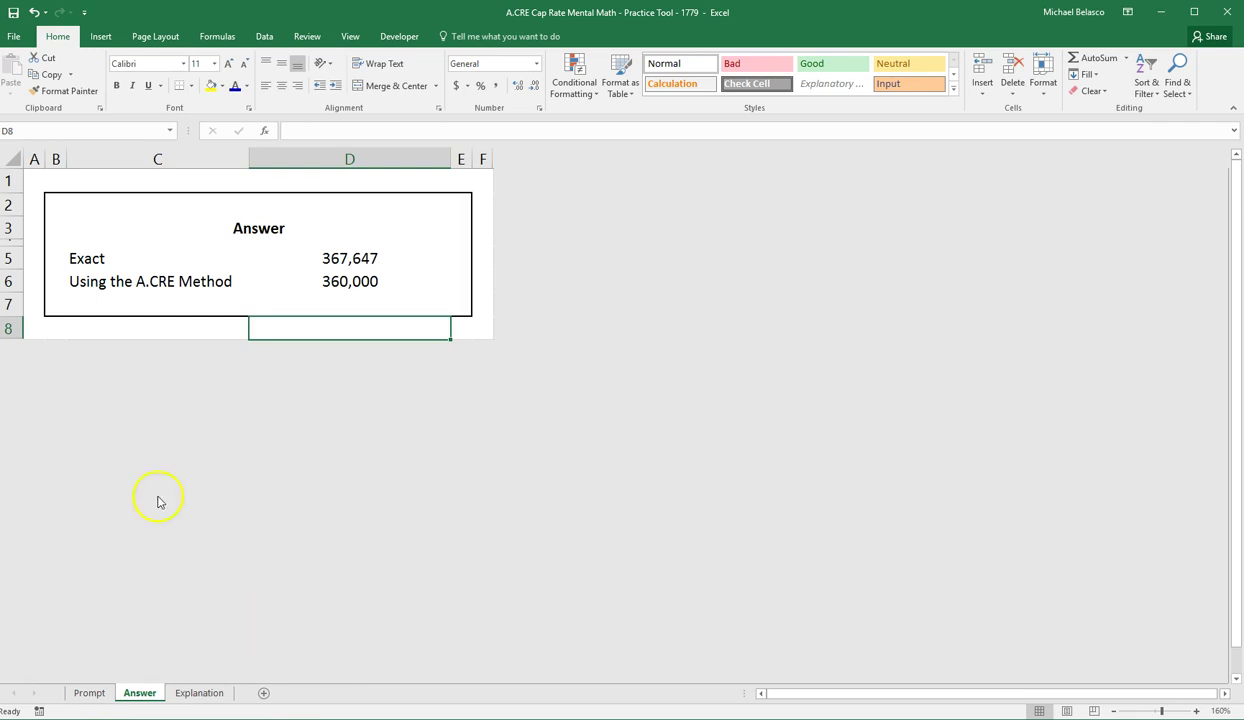
click(102, 258)
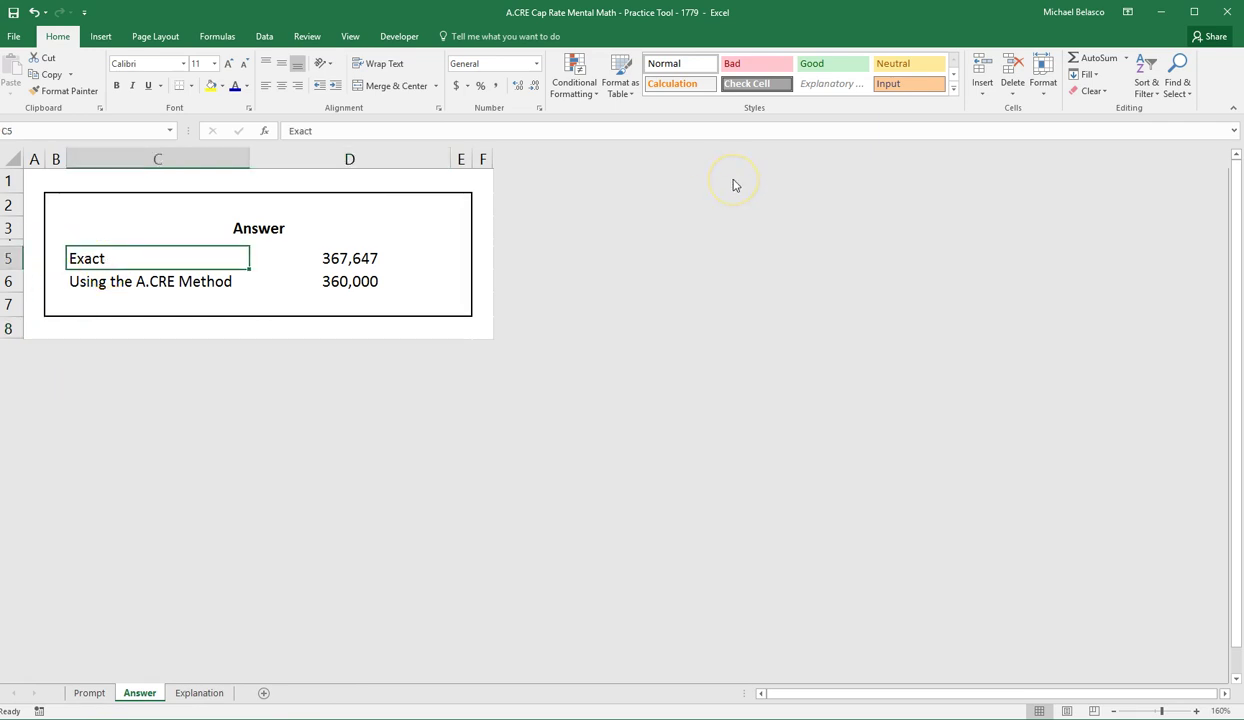
key(Right)
key(Down)
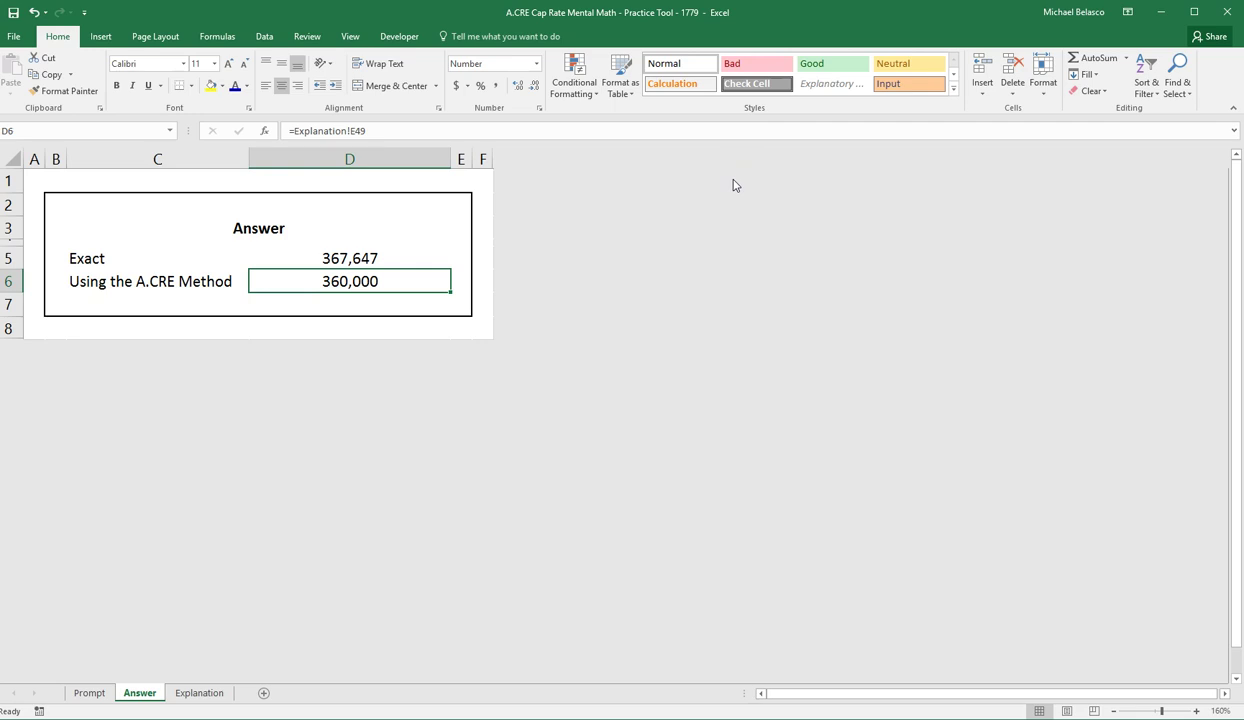
key(Left)
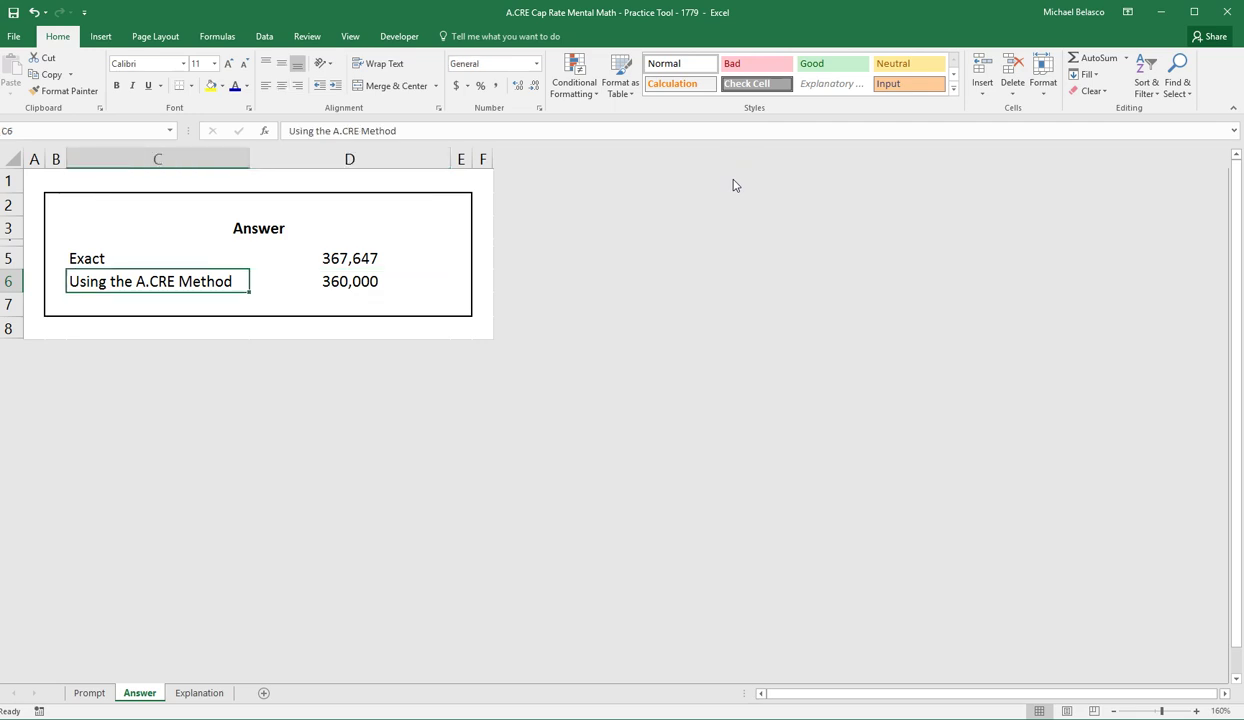
key(Right)
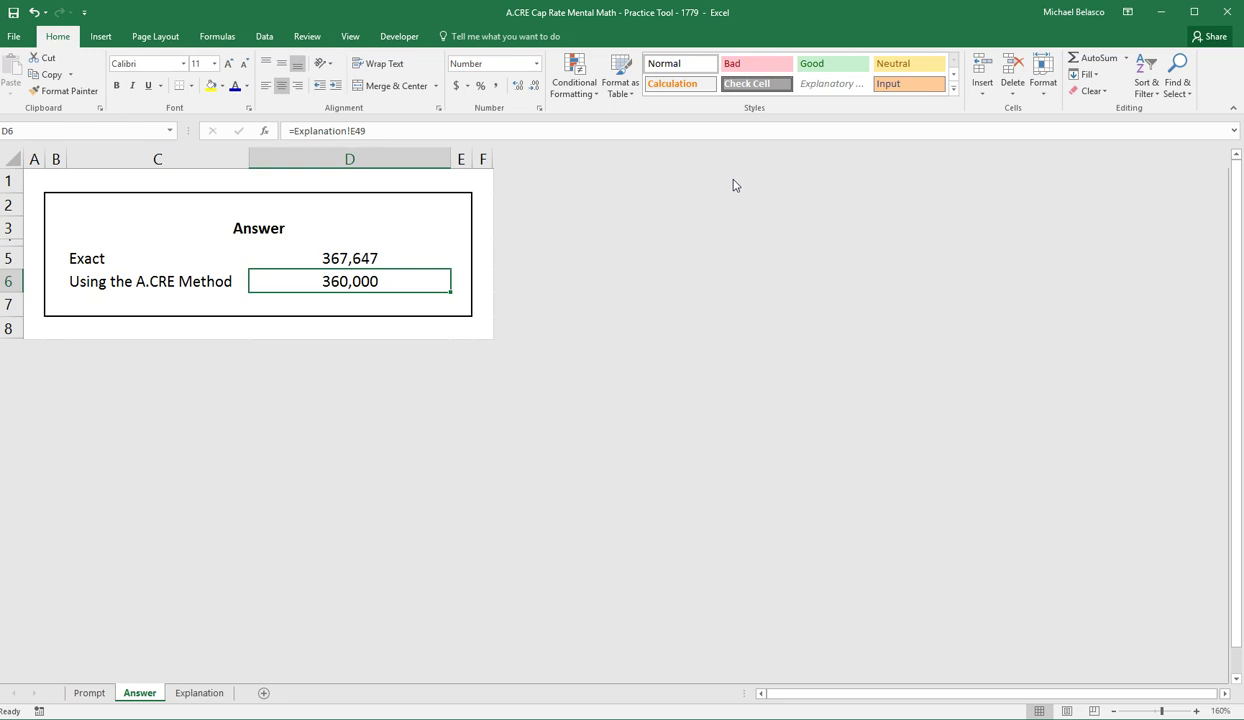
key(Up)
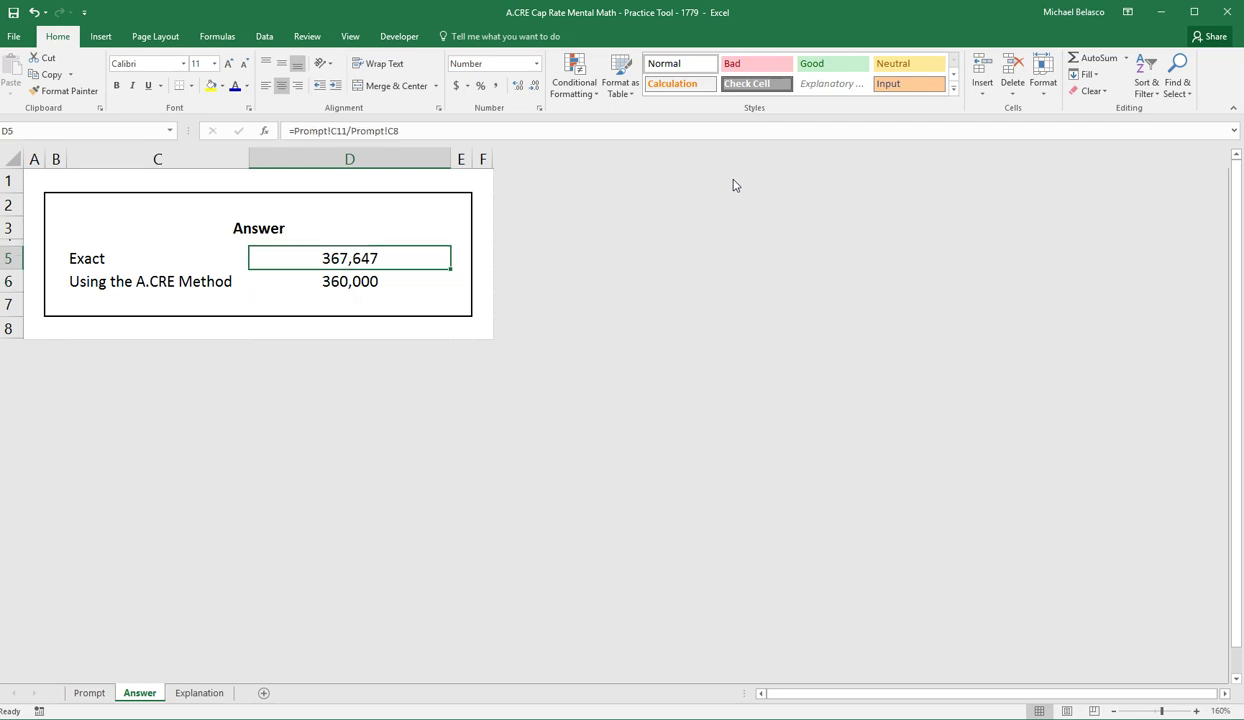
key(Down)
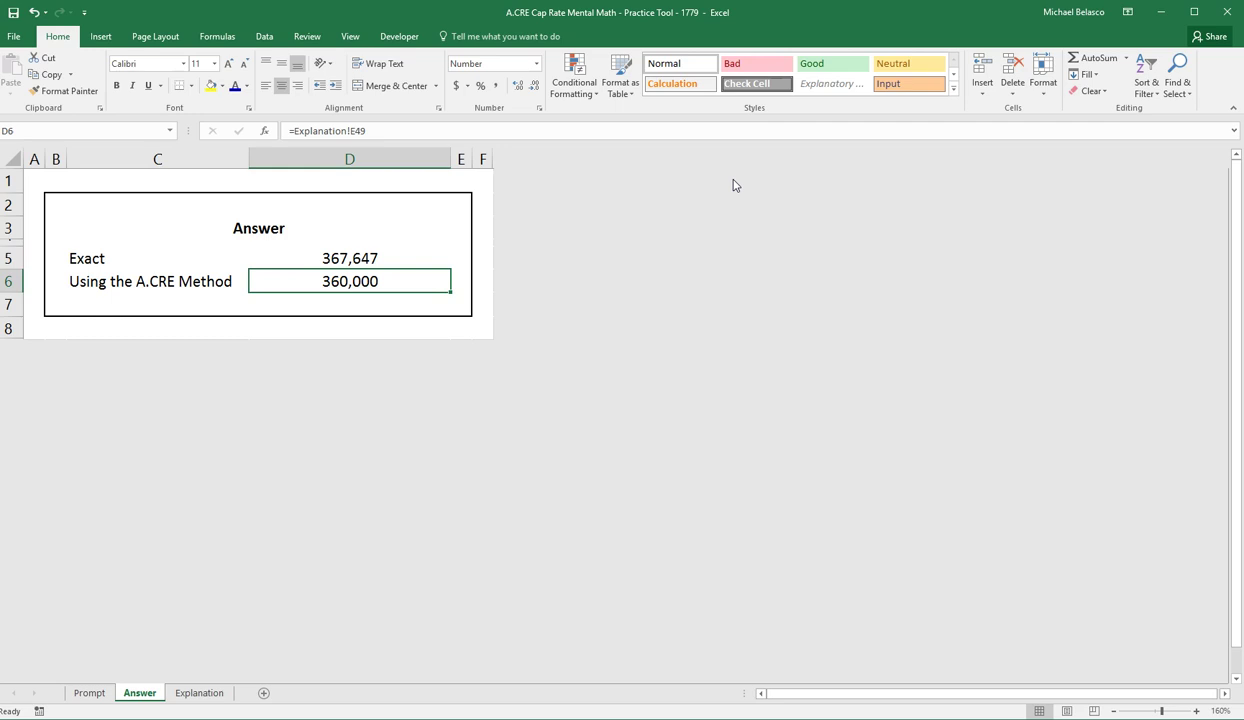
key(Up)
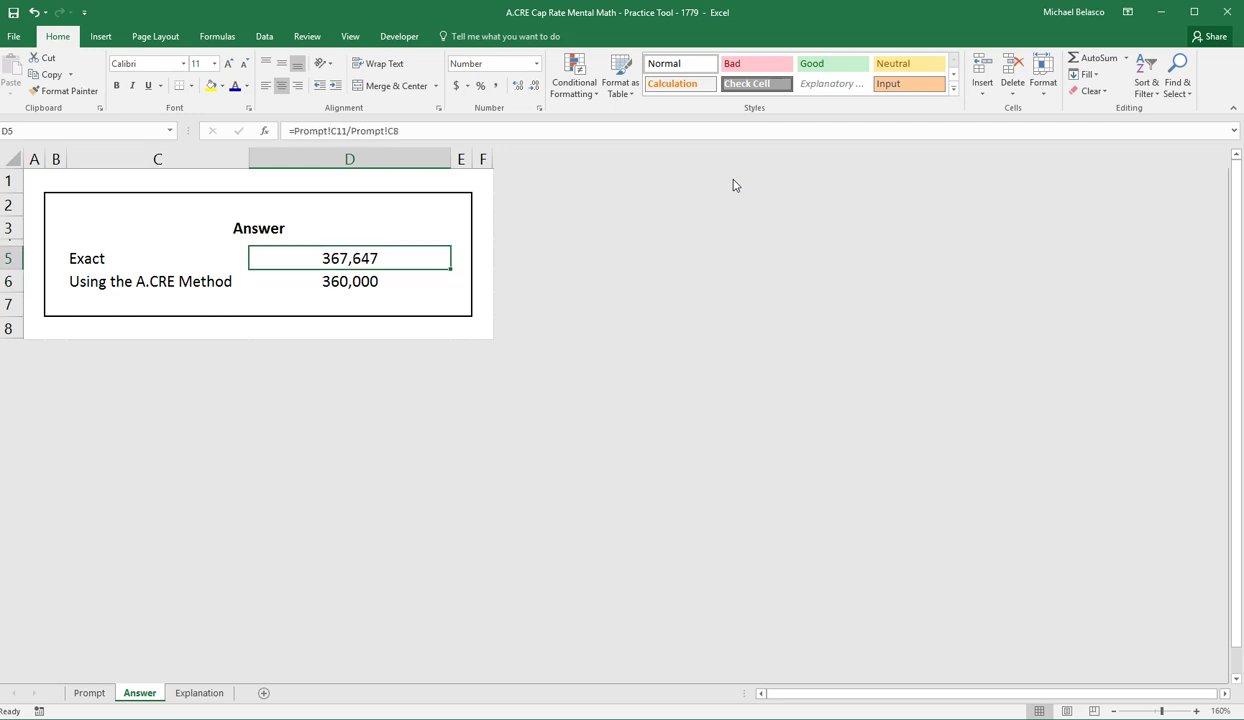
key(Left)
key(Right)
key(Down)
key(Left)
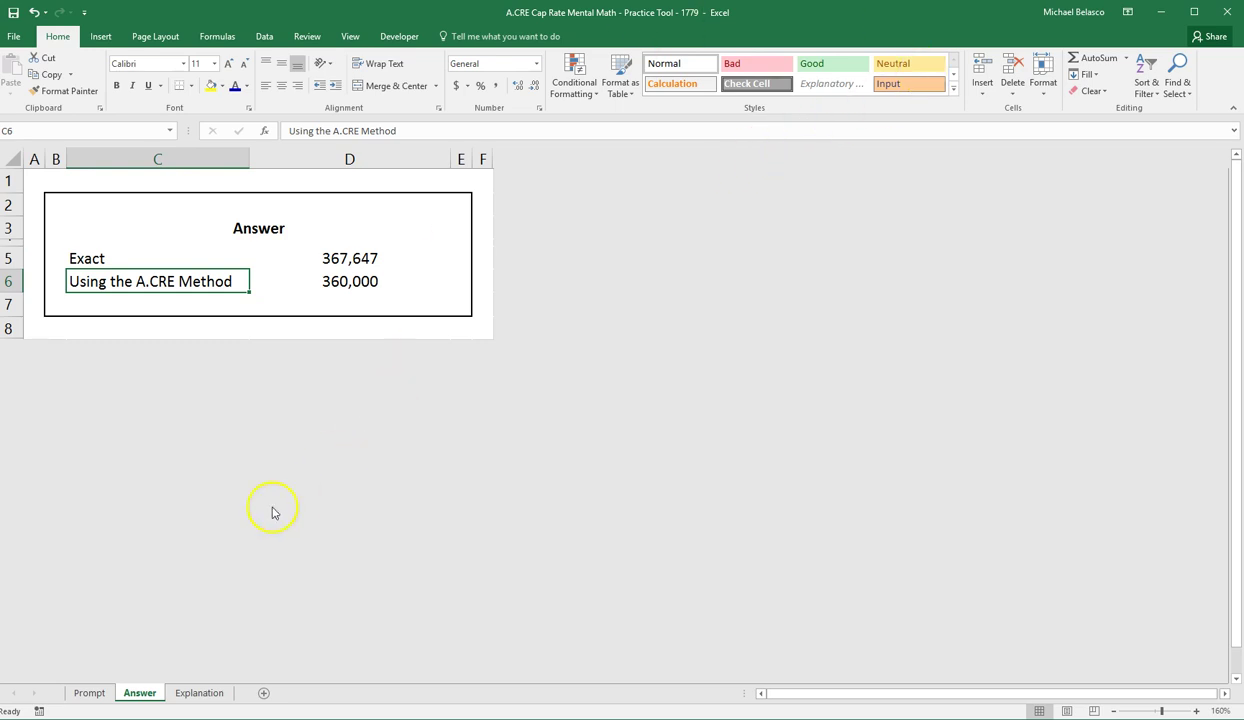
Step: Open the Explanation sheet and read the CRVM step description, giving 6,800
click(199, 693)
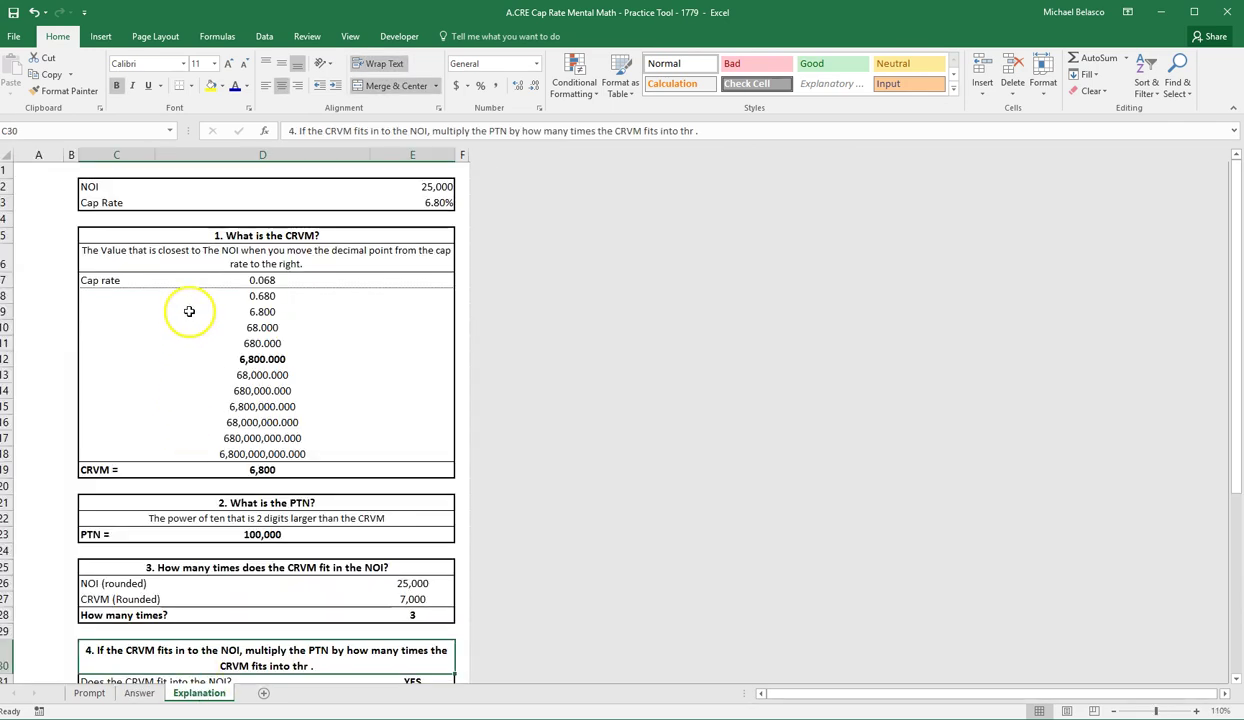
scroll(217, 265, down, 2)
scroll(217, 265, down, 5)
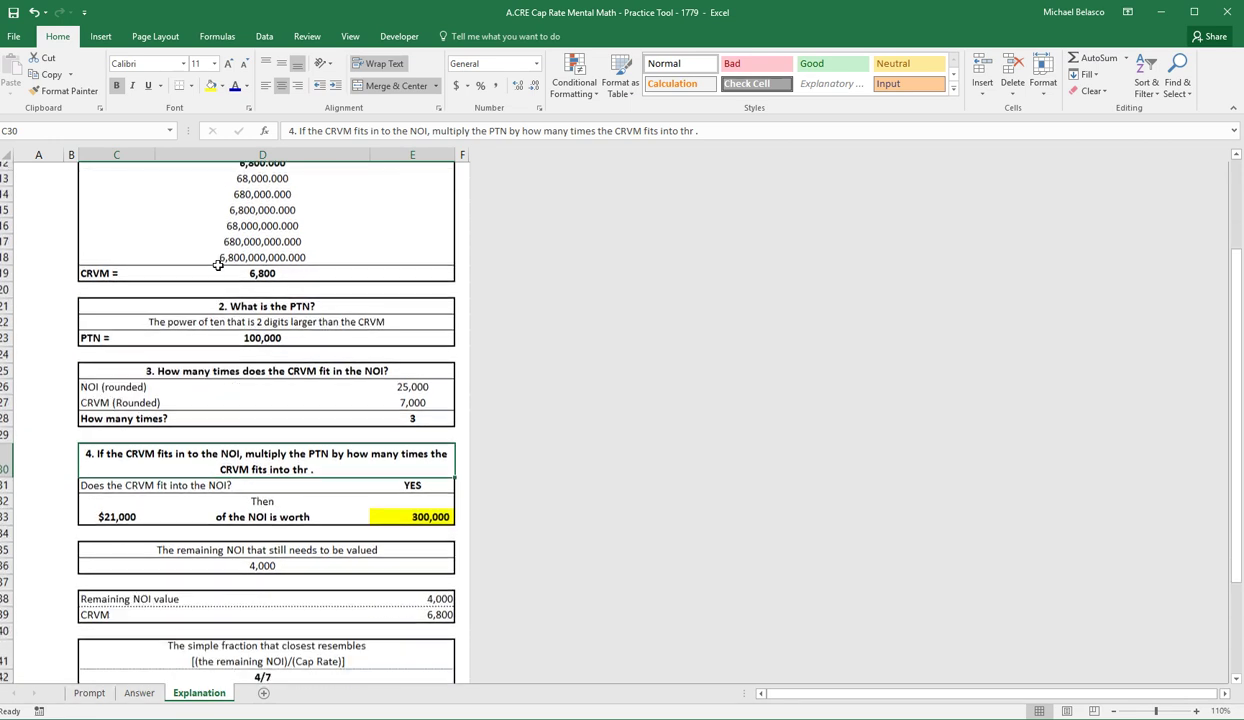
scroll(217, 318, down, 1)
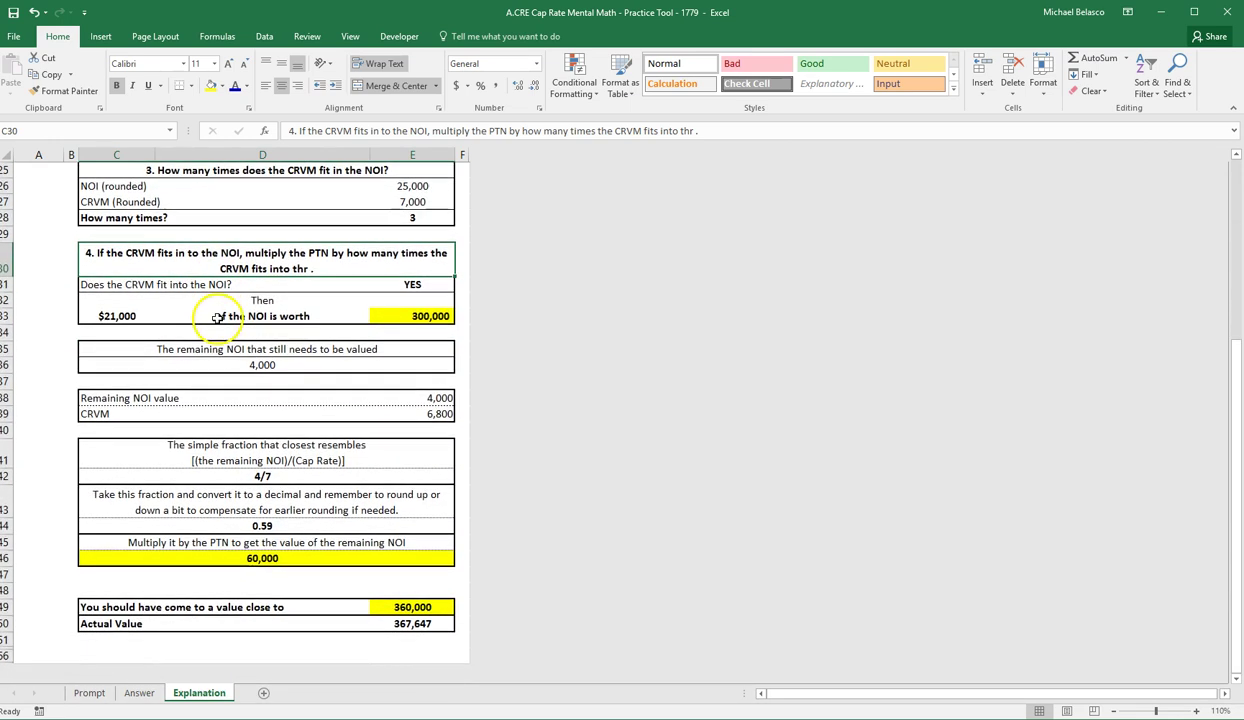
scroll(230, 402, up, 8)
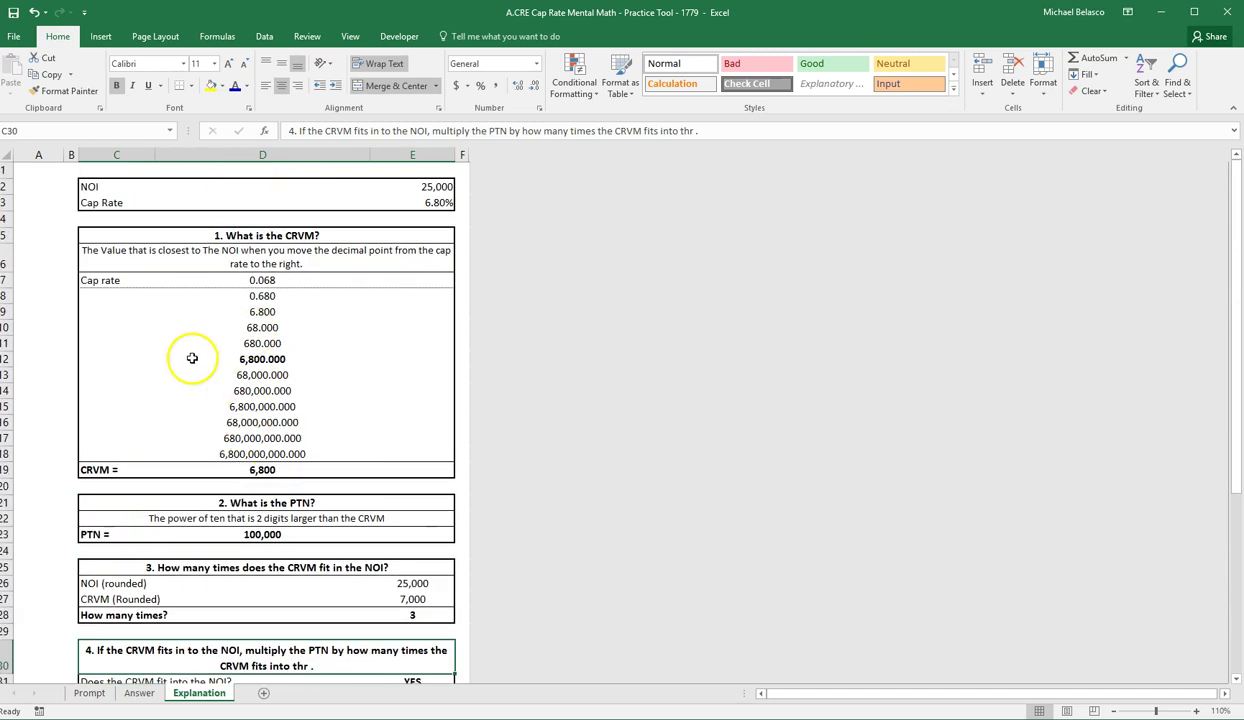
click(207, 262)
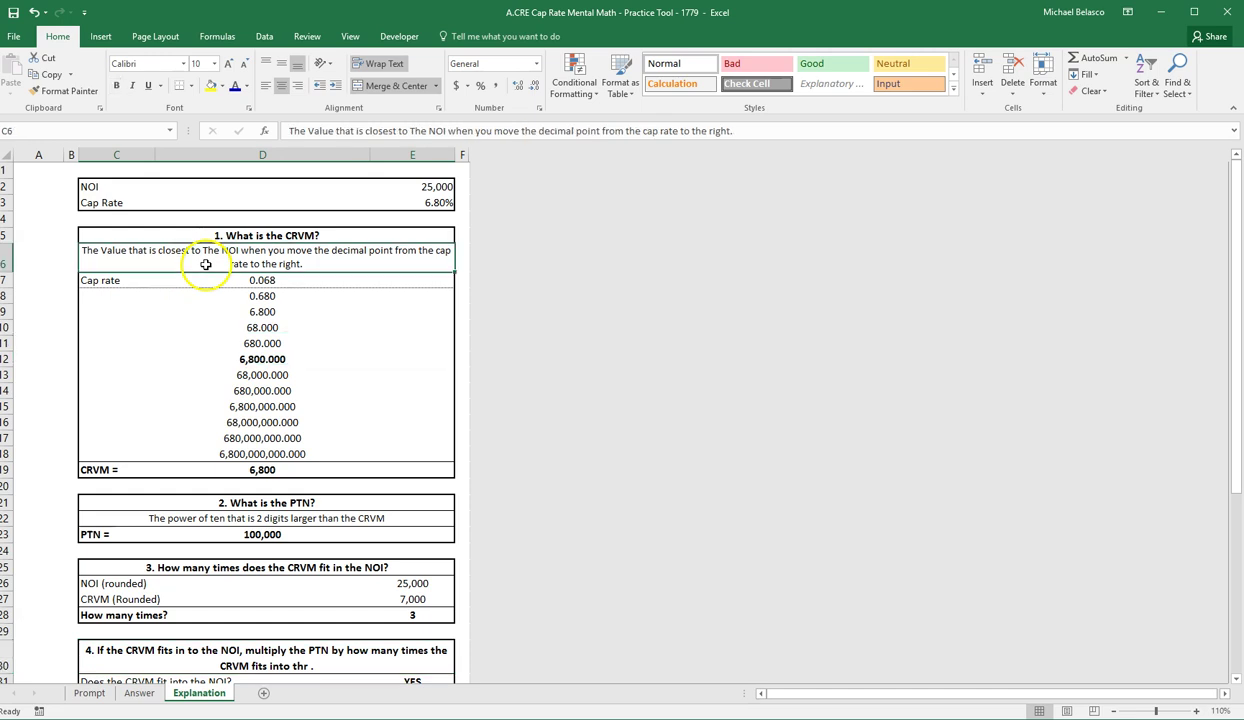
Step: Review the PTN 100,000 calculation and the remaining-NOI step of 300,000 plus 60,000
scroll(217, 325, down, 1)
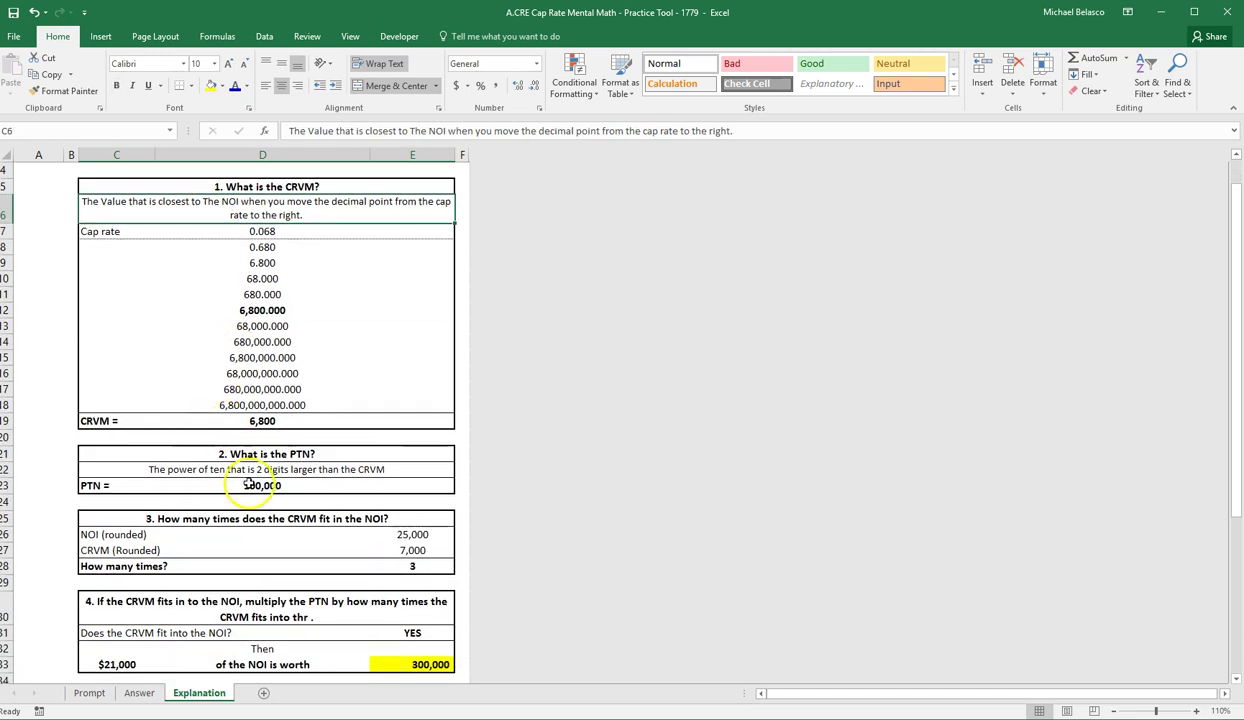
click(262, 482)
click(245, 468)
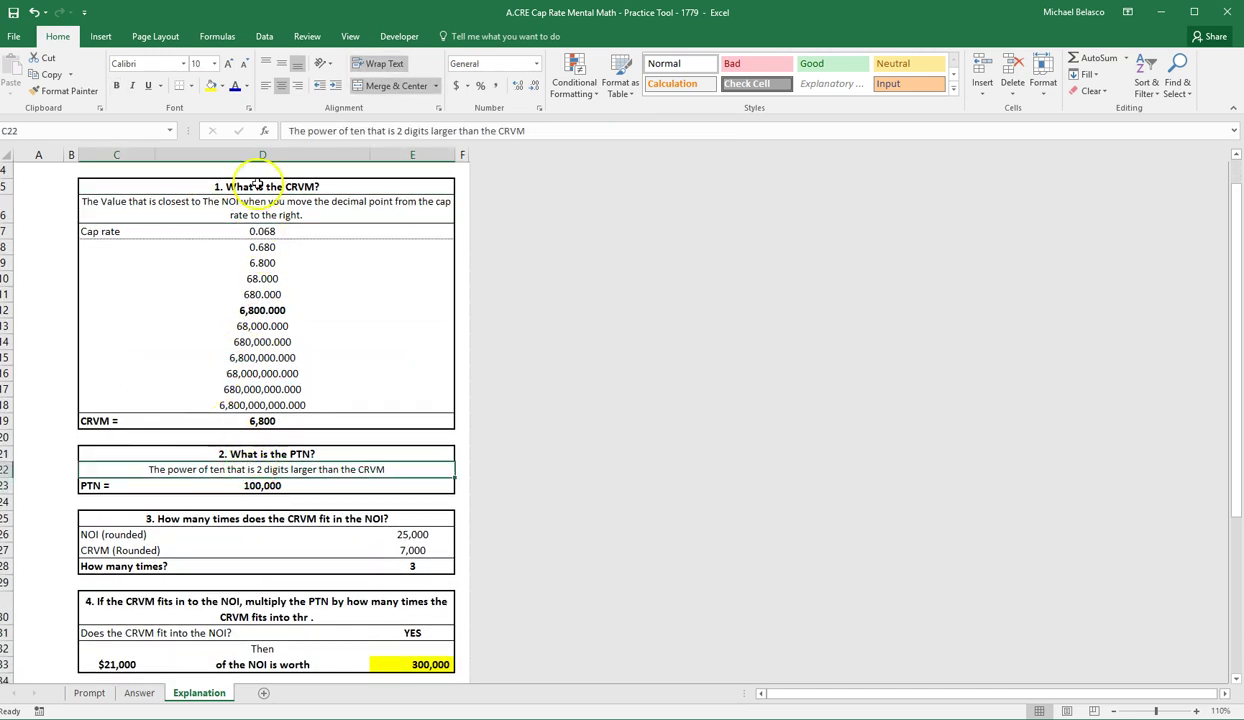
click(233, 214)
scroll(258, 336, down, 2)
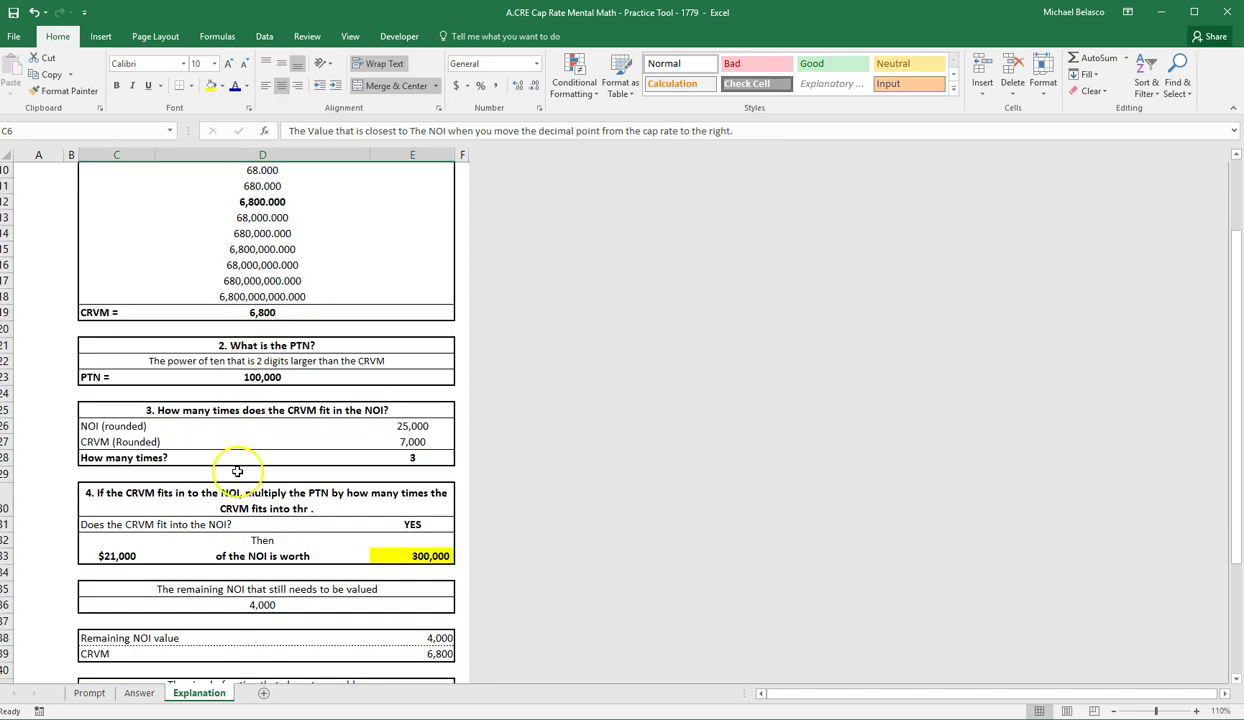
click(255, 500)
scroll(265, 520, down, 3)
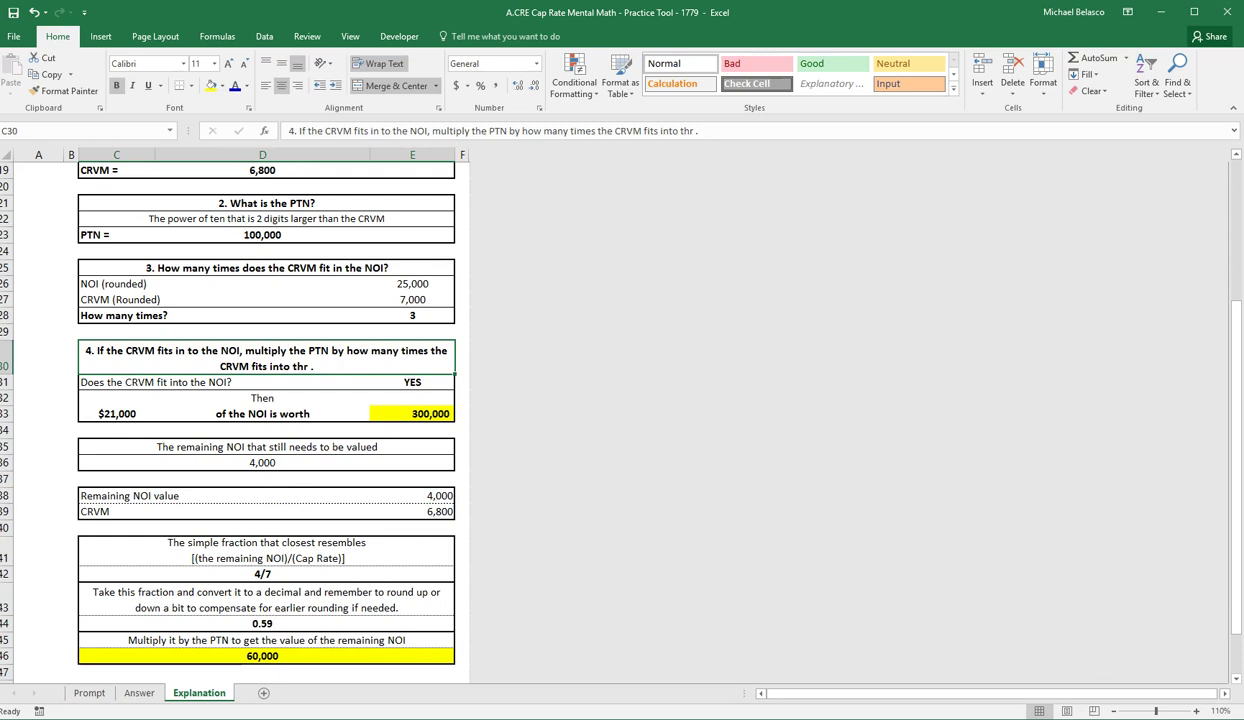
Step: Glance over the A.CRE article, then minimize Chrome to reveal Excel's Explanation sheet
scroll(755, 305, down, 10)
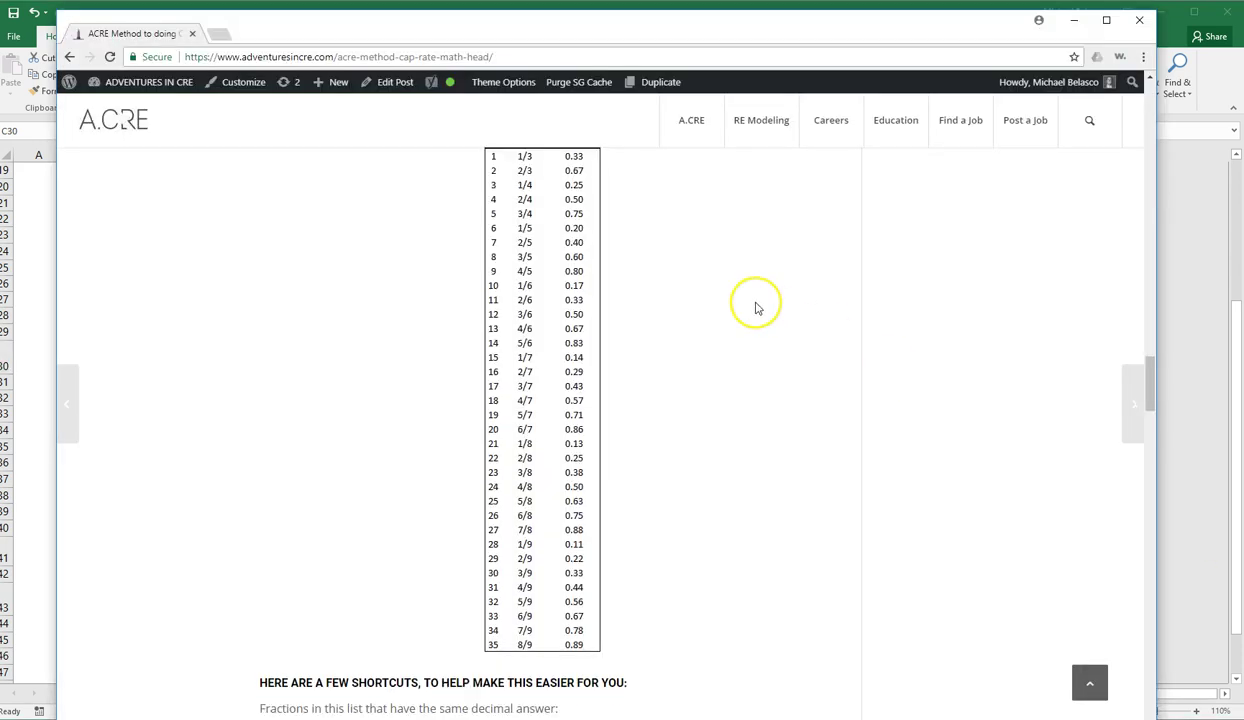
scroll(757, 309, up, 15)
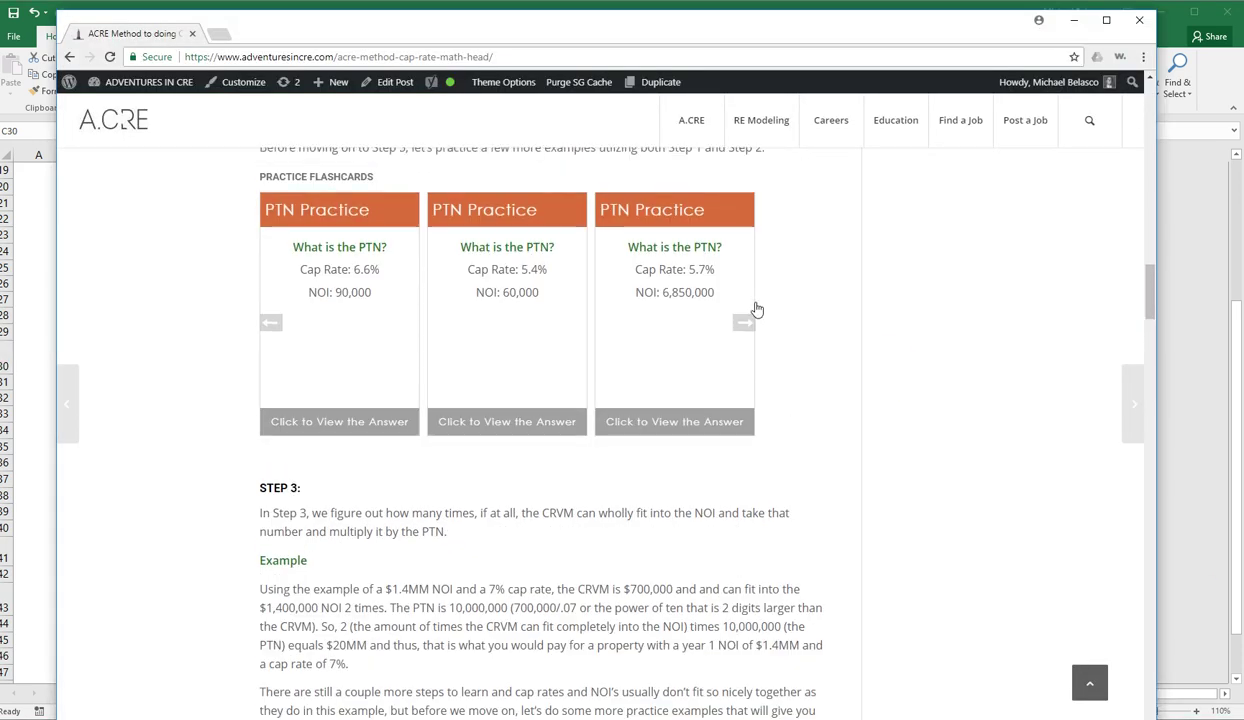
scroll(757, 305, up, 4)
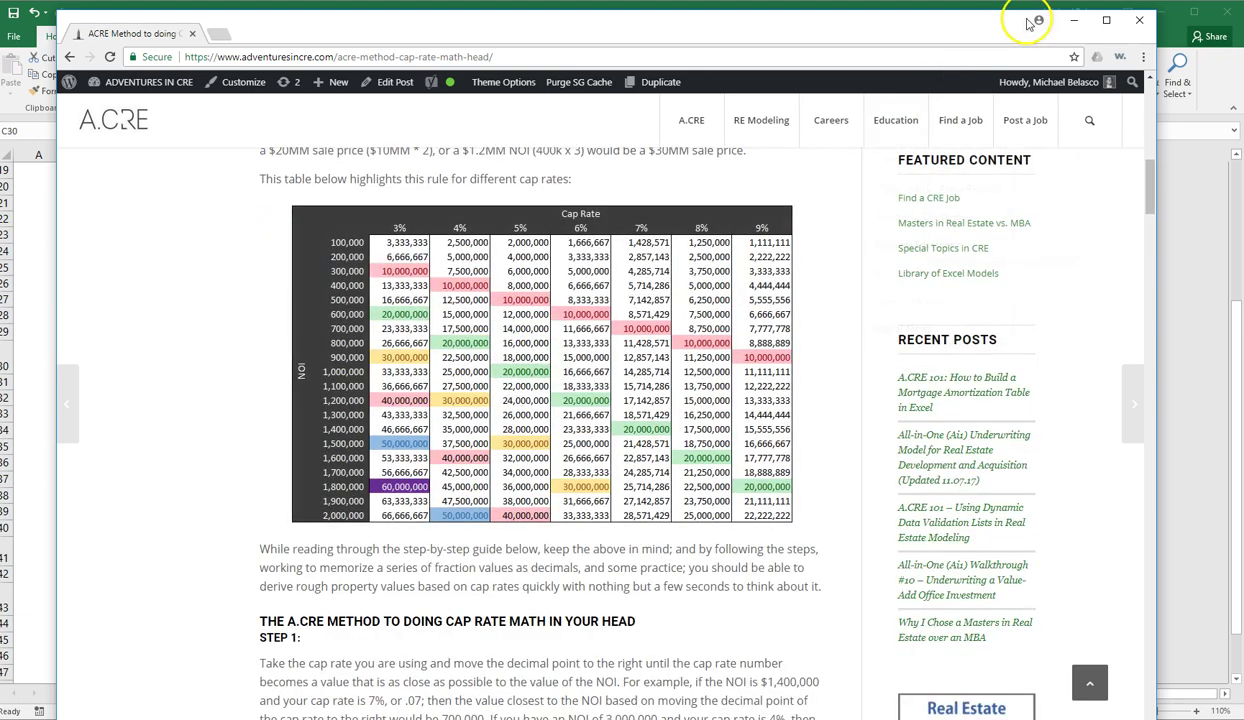
click(1074, 20)
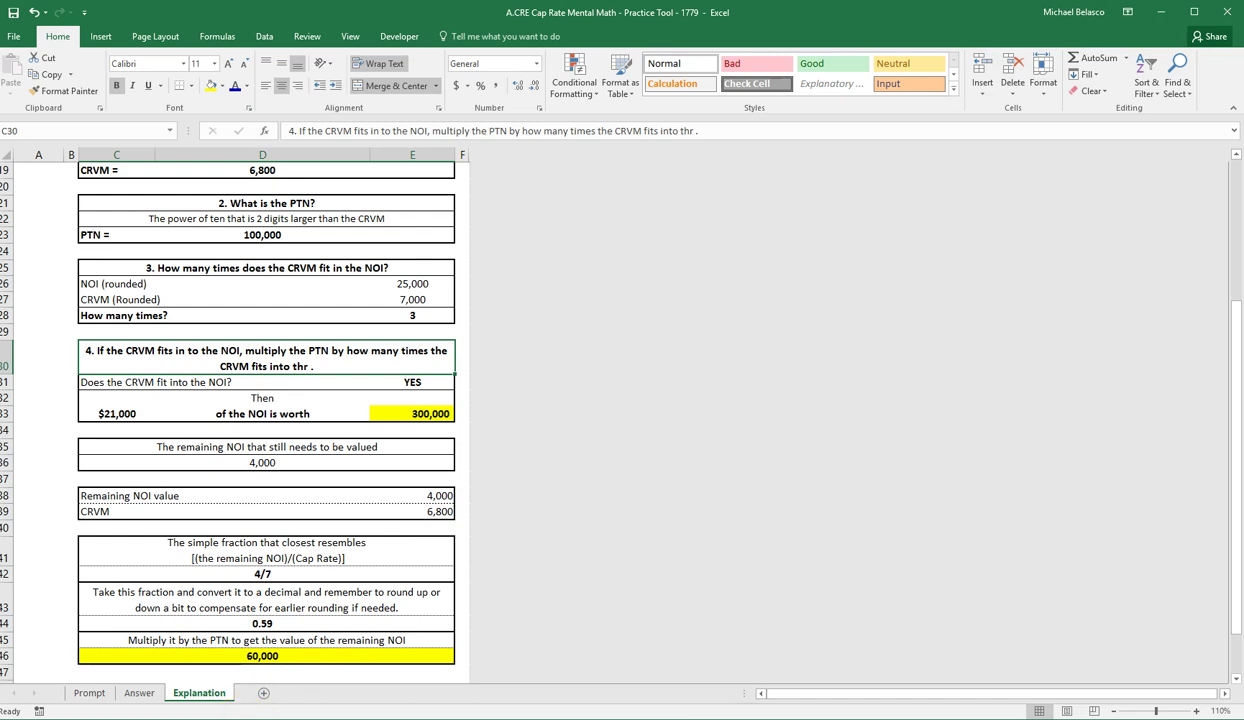
Step: Return to the Prompt sheet showing the 6.8% cap rate and 25,000 NOI prompt
click(88, 693)
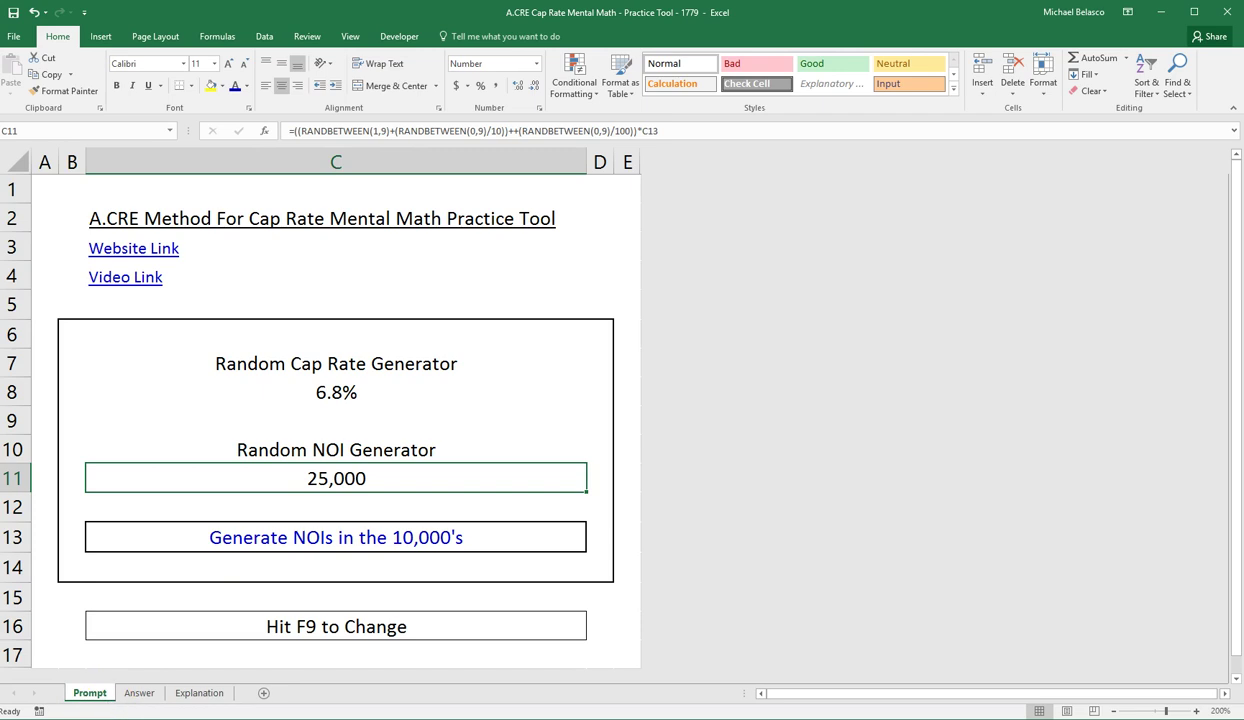